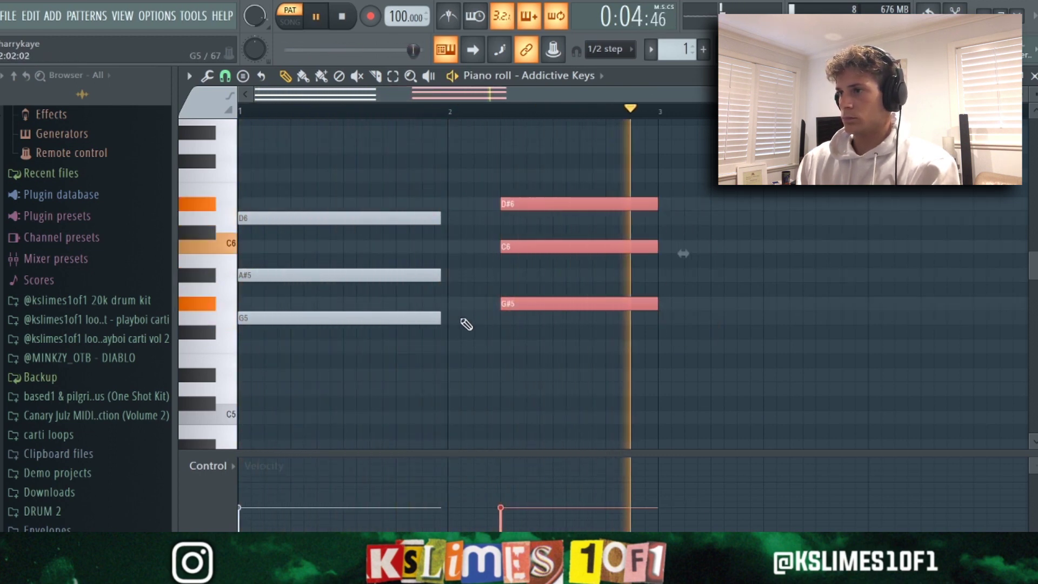
Step: Delete the A#5 note from the first chord and add a long G4 note beneath it
key(space)
right_click(357, 275)
scroll(400, 346, down, 3)
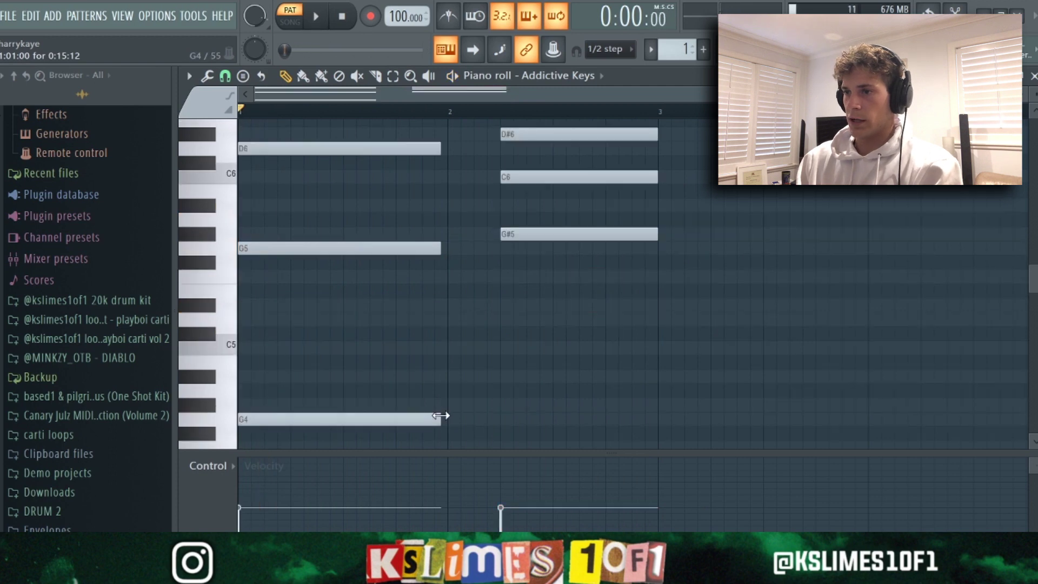
Step: Shorten the G4 note and follow it with D5, D#5 and G5 in bar 1 and G#5 at the start of bar 2
key(space)
key(space)
key(space)
click(344, 305)
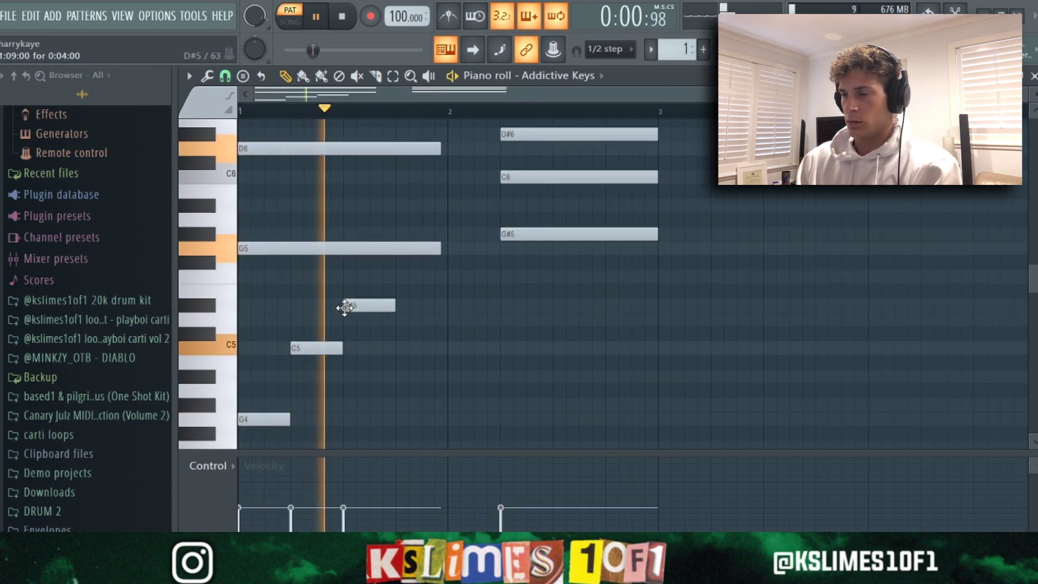
click(396, 320)
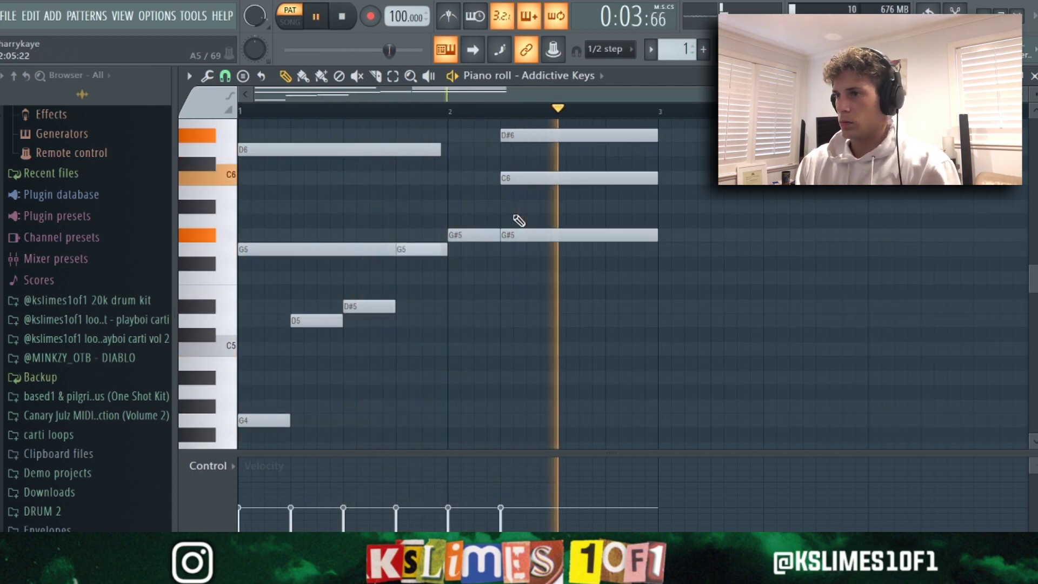
key(space)
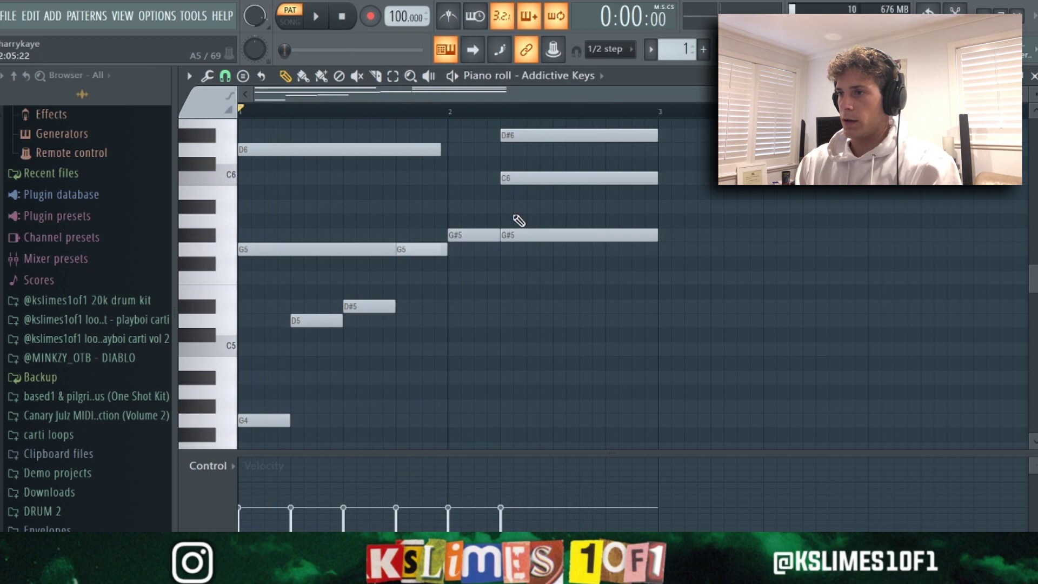
Step: Lower the note starting bar 2 to C5, and follow it with D5, a short D#5 and D5 up to the end of the bar
key(space)
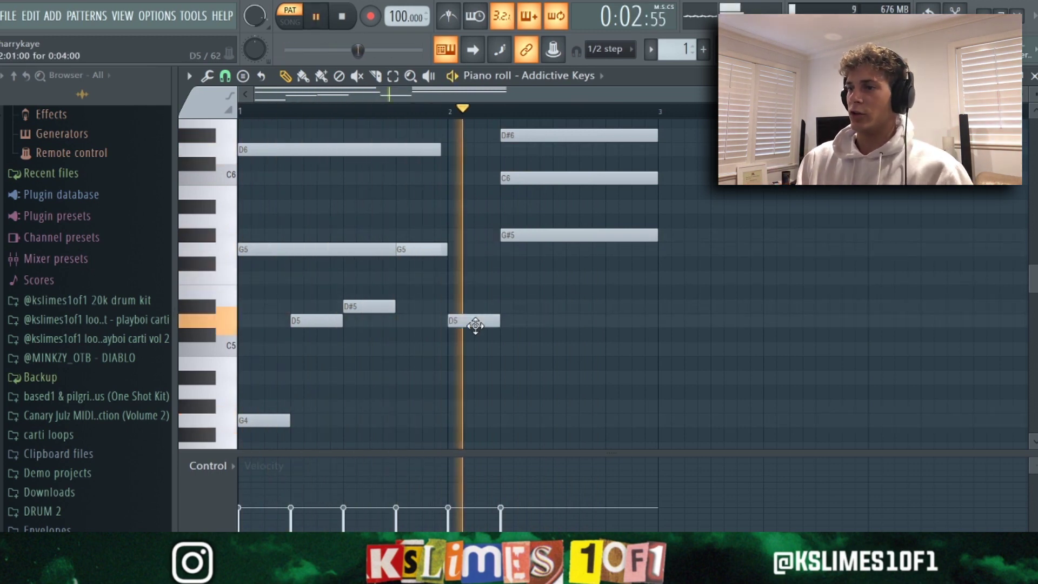
scroll(479, 329, up, 1)
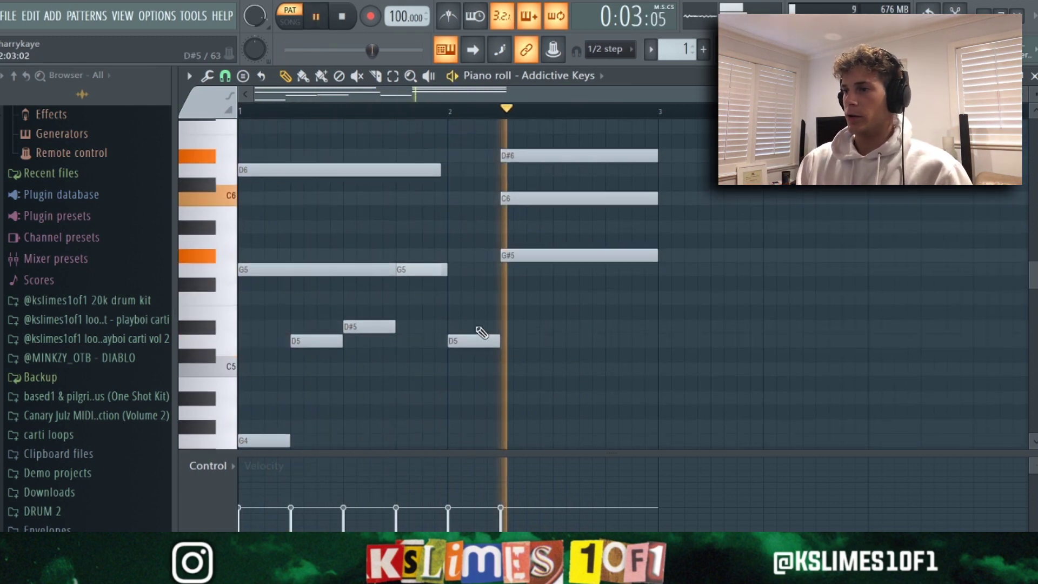
click(587, 324)
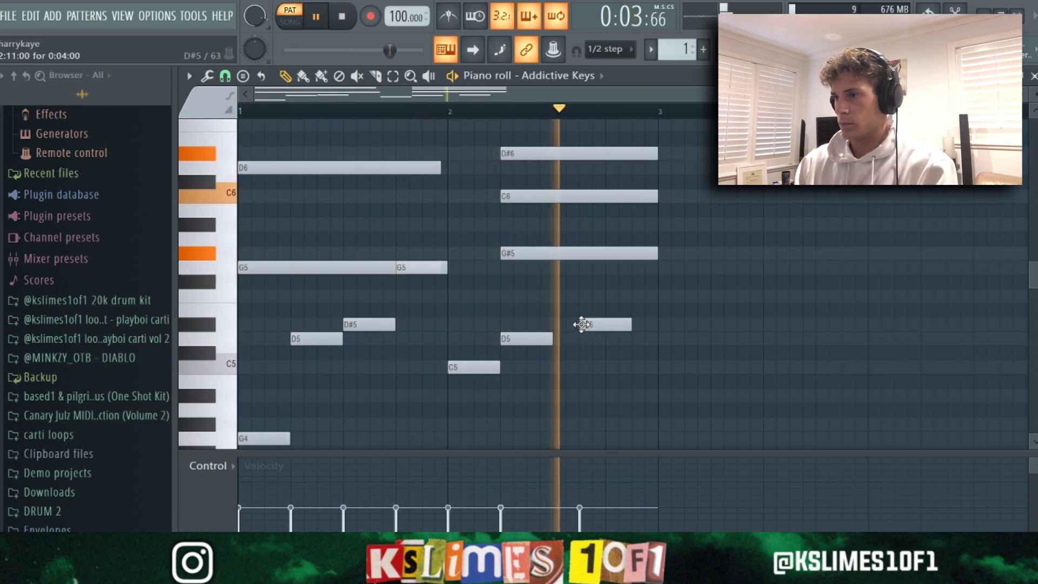
click(609, 339)
key(space)
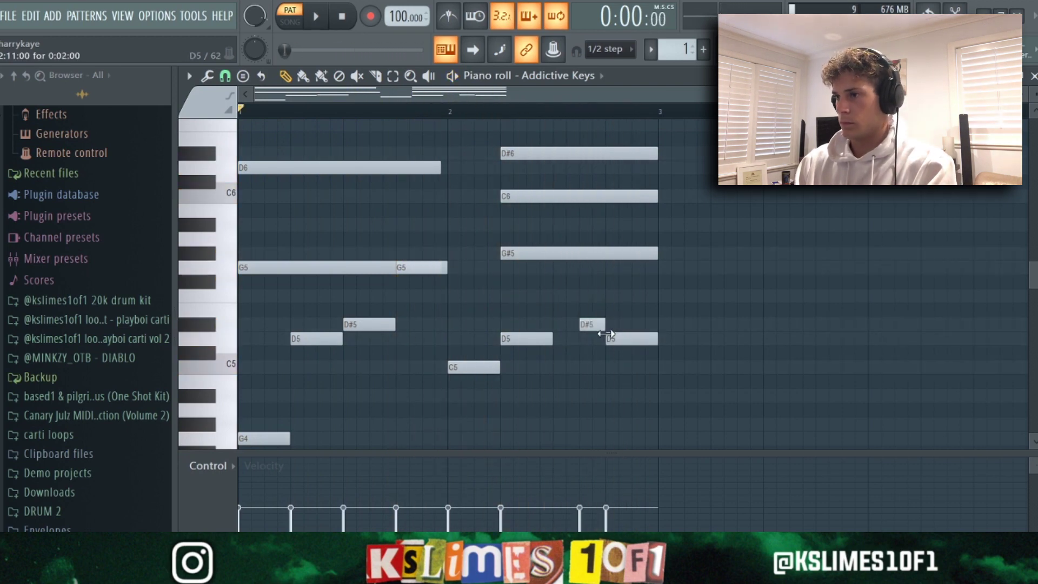
Step: Lower bar 2's last melody note to C5, raise its D5 to D#5 and lengthen that note to meet the next D#5
key(space)
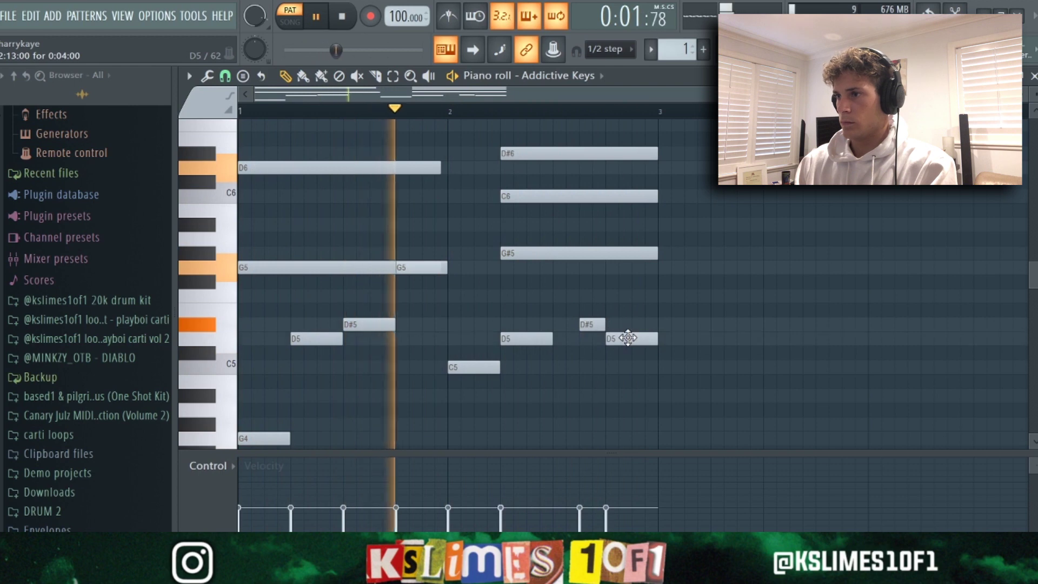
mouse_move(628, 338)
mouse_down()
mouse_move(628, 373)
mouse_move(629, 358)
mouse_up()
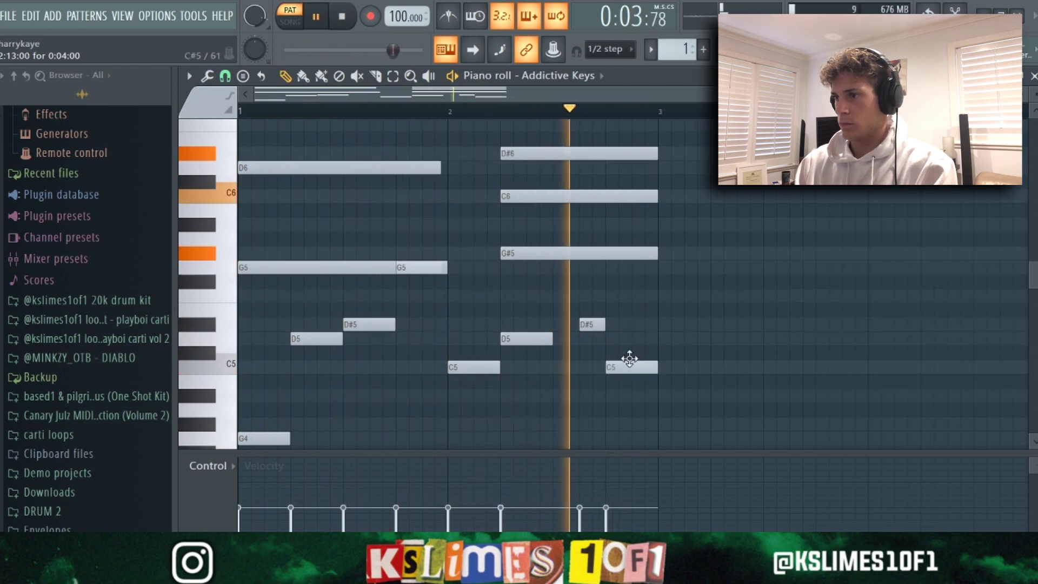
scroll(630, 344, down, 3)
drag(533, 275, 532, 261)
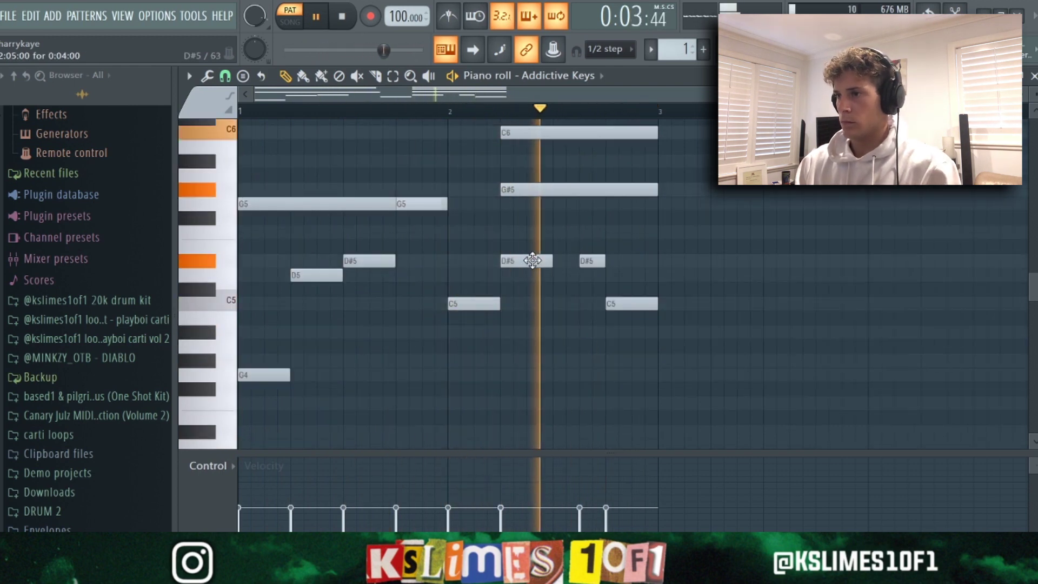
drag(551, 261, 574, 267)
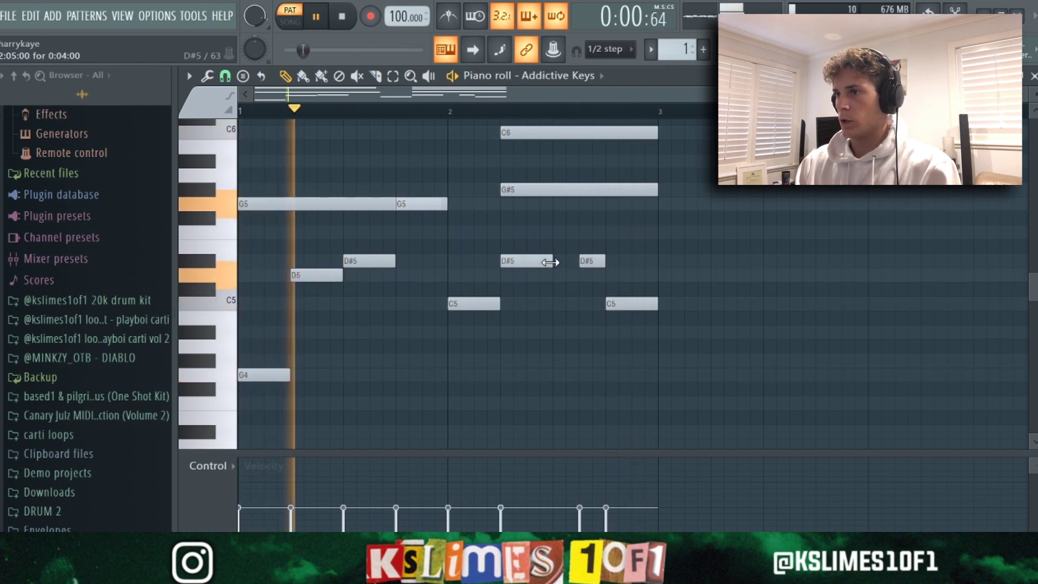
Step: Add a descending run of D7, C7, A#6, G#6, G6 and F6 above the second chord, extending to the end of bar 2
scroll(572, 301, up, 4)
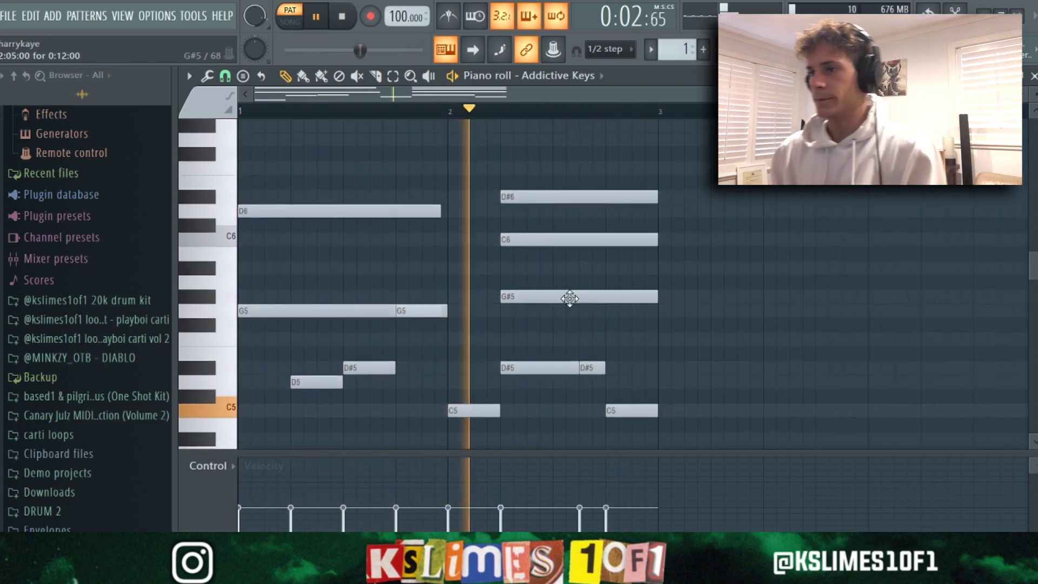
scroll(572, 300, up, 4)
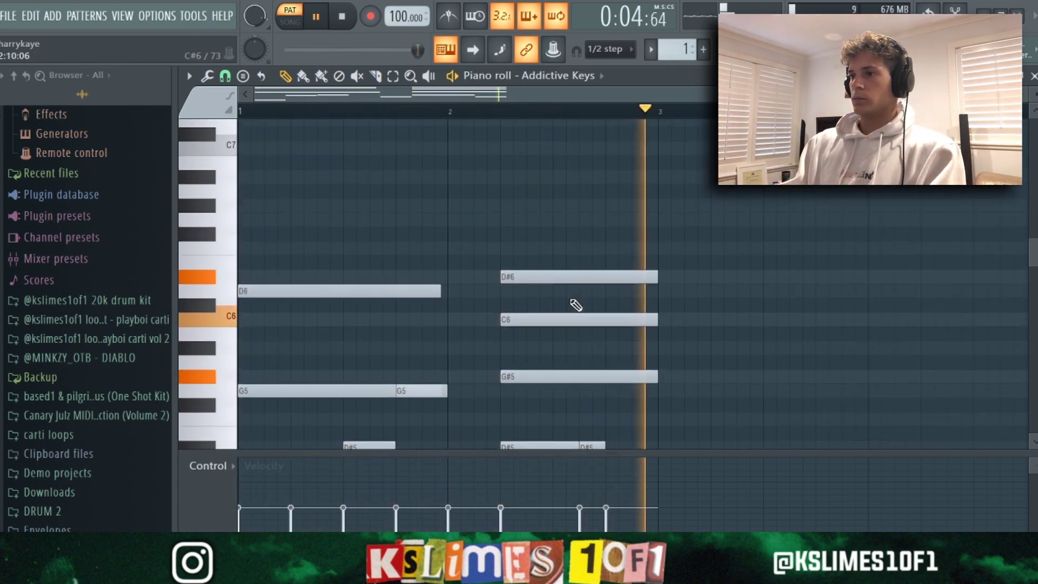
key(space)
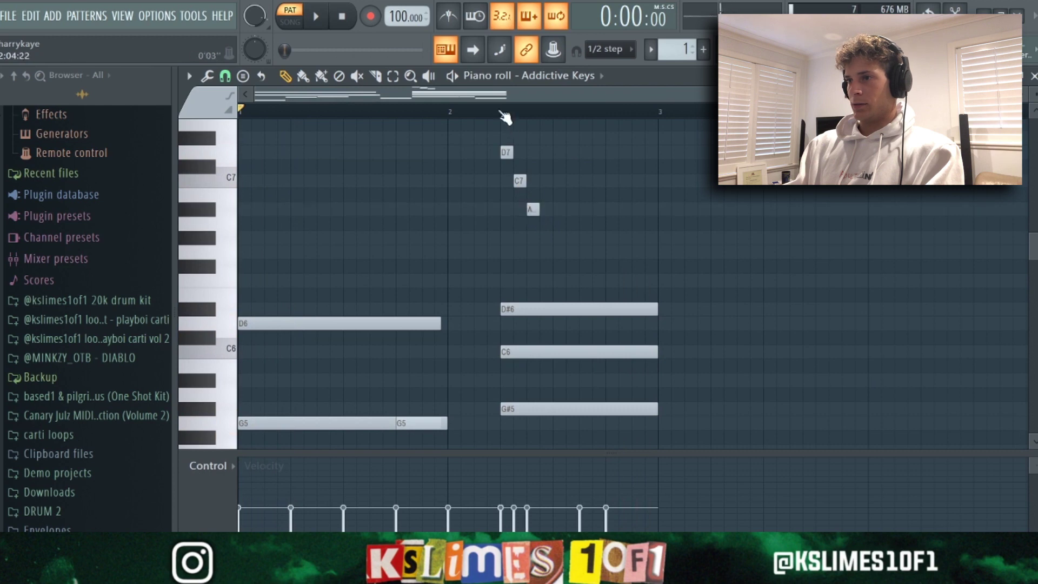
key(space)
click(557, 238)
key(space)
key(space)
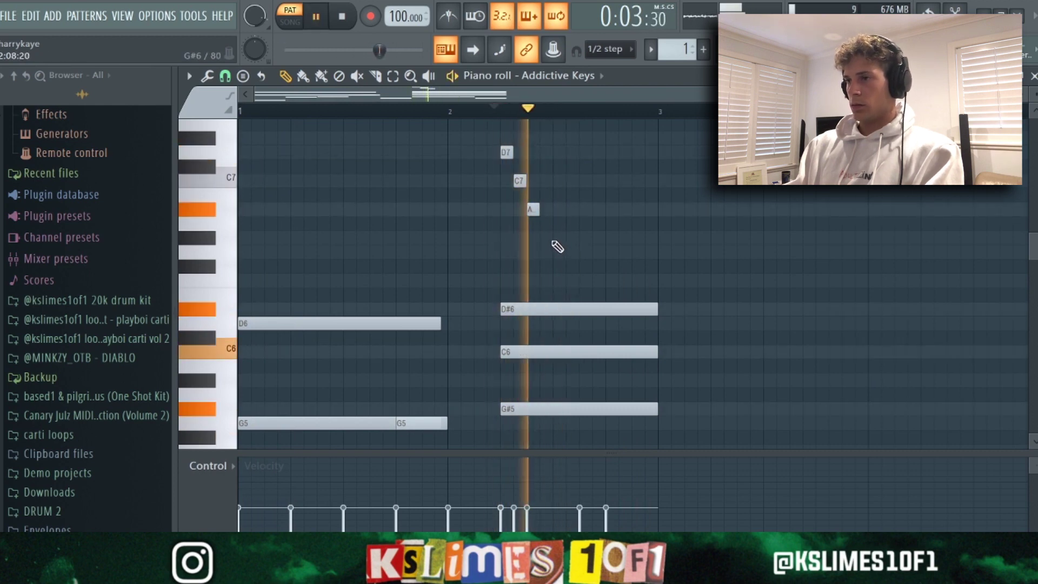
click(614, 280)
key(space)
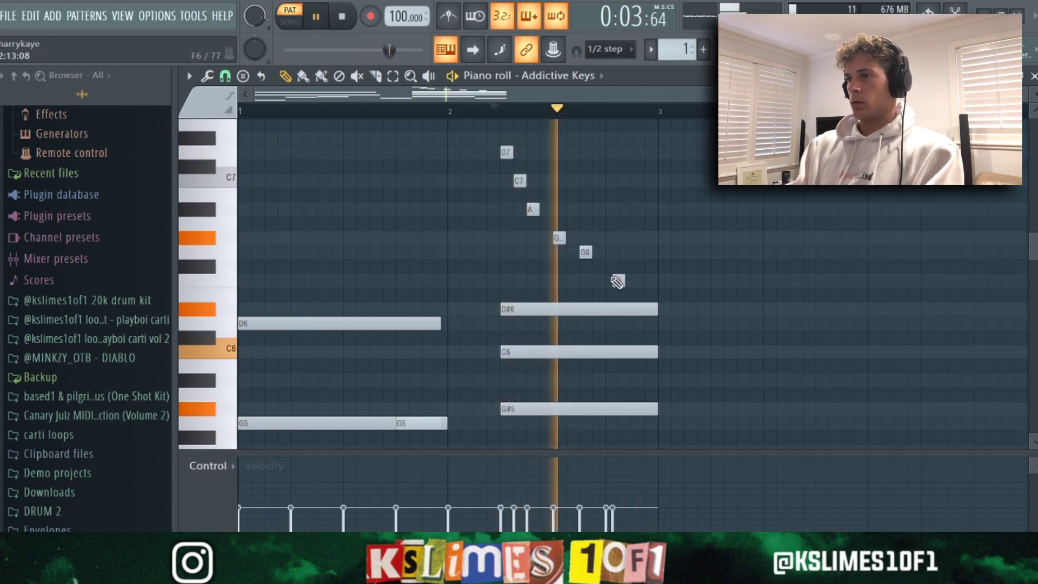
drag(615, 280, 610, 281)
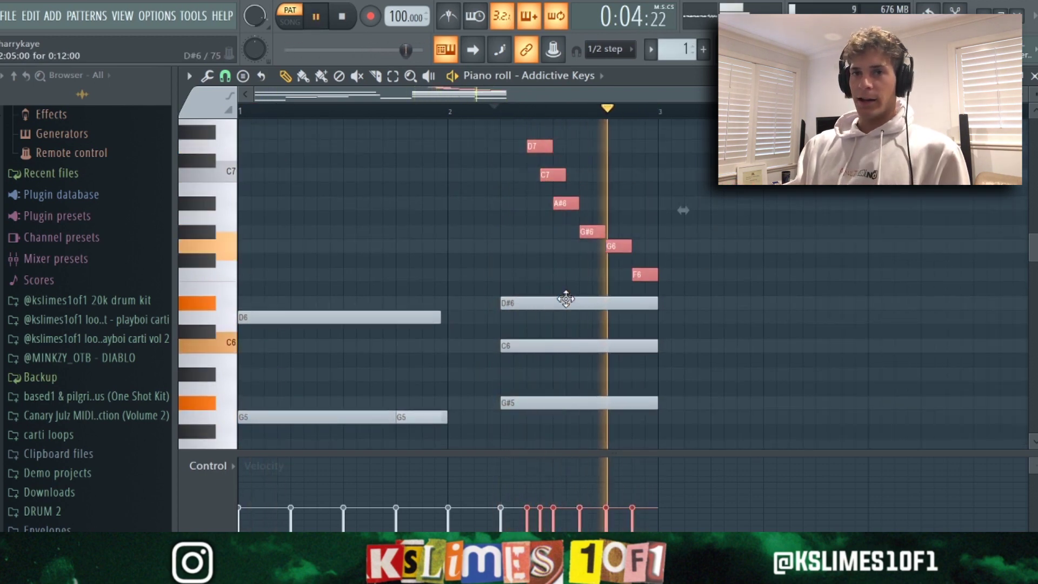
Step: Add a high melody of C7, C7, G#6 and G6 above the first chord in bar 1
scroll(336, 212, up, 1)
scroll(336, 212, up, 1)
key(space)
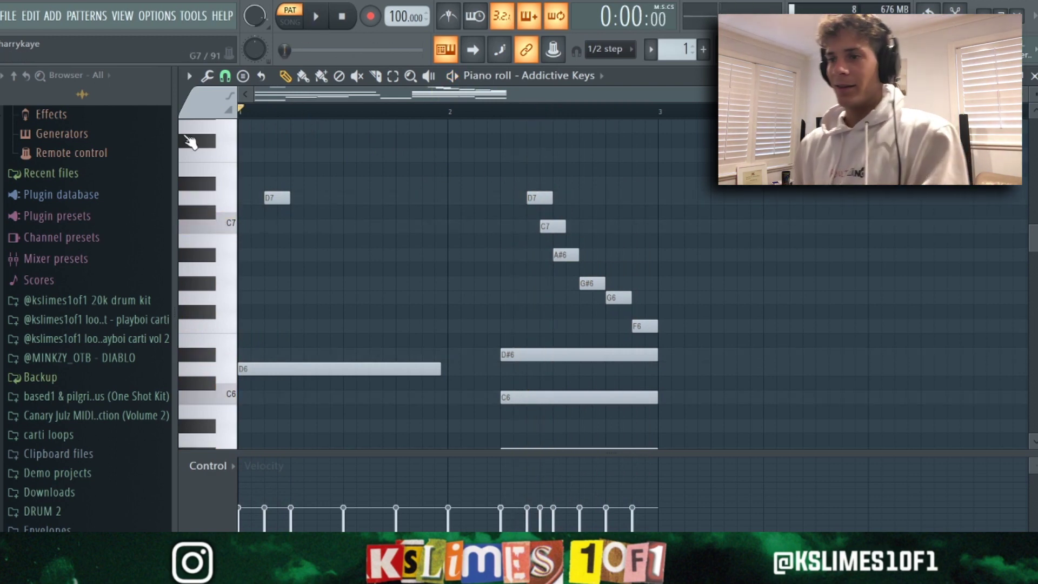
click(294, 231)
click(329, 227)
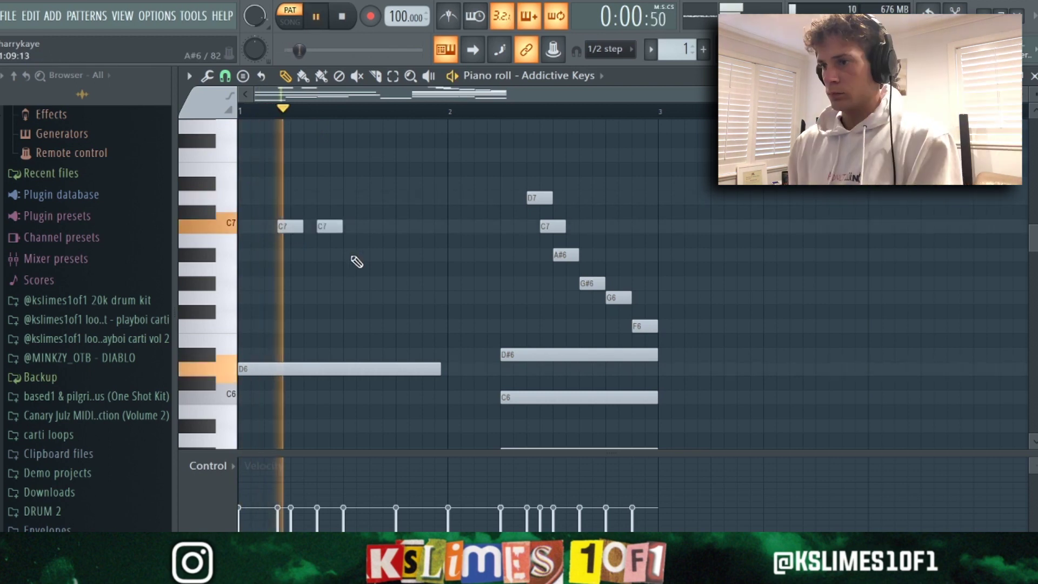
drag(385, 284, 354, 285)
scroll(508, 254, down, 2)
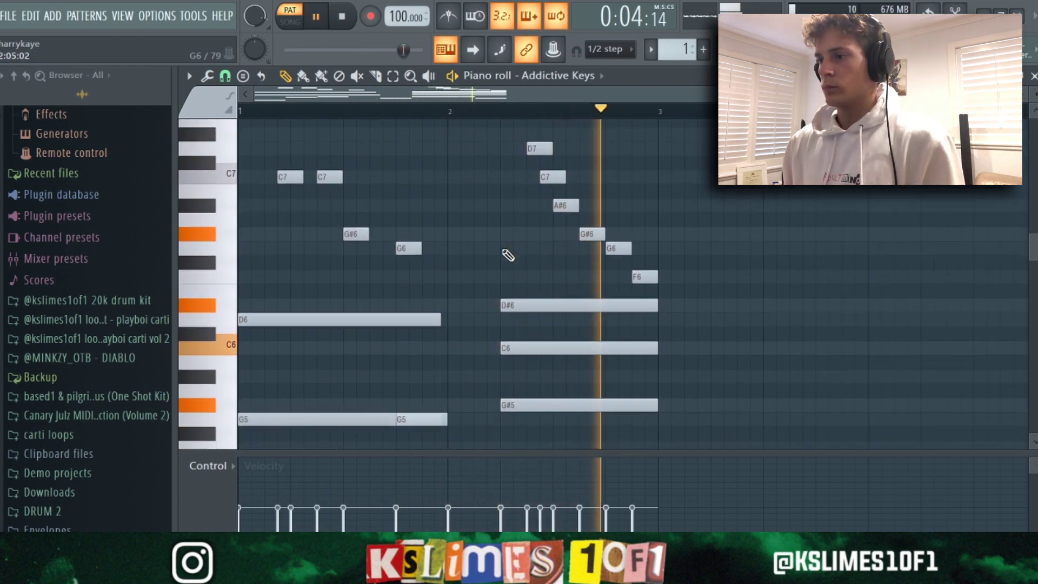
Step: Duplicate the two-bar phrase into bars 3 and 4, and vary the note timing and velocities
ctrl+scroll(488, 281, down, 3)
scroll(486, 278, down, 3)
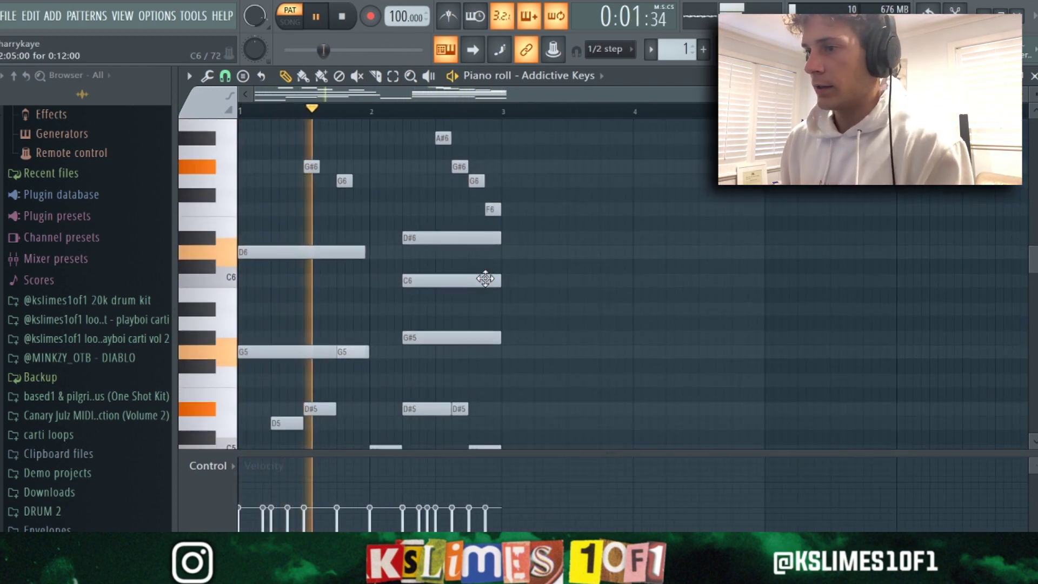
scroll(485, 279, up, 2)
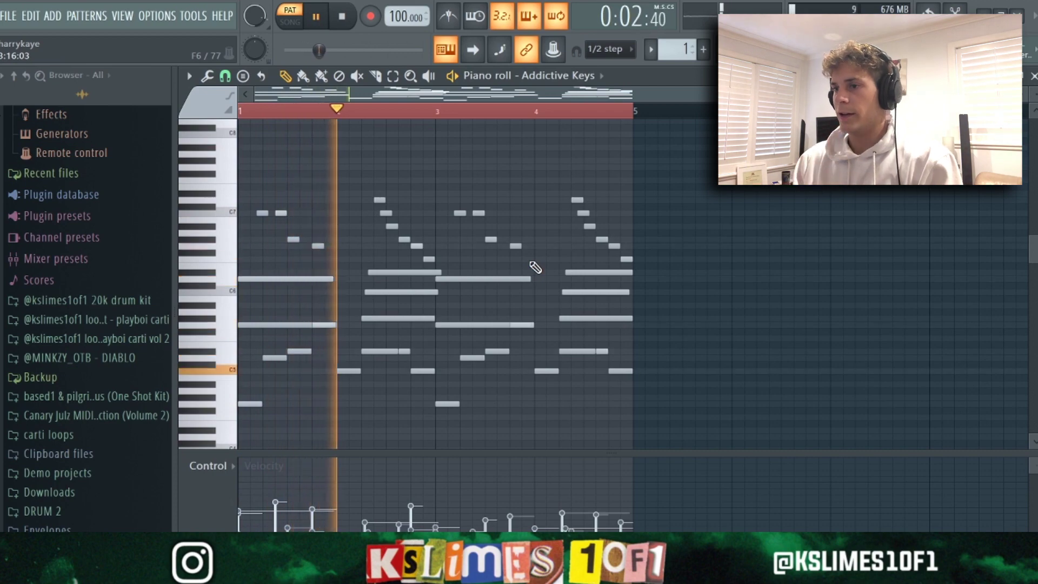
Step: Open the Bass Pluck channel's piano roll from the channel rack
key(F6)
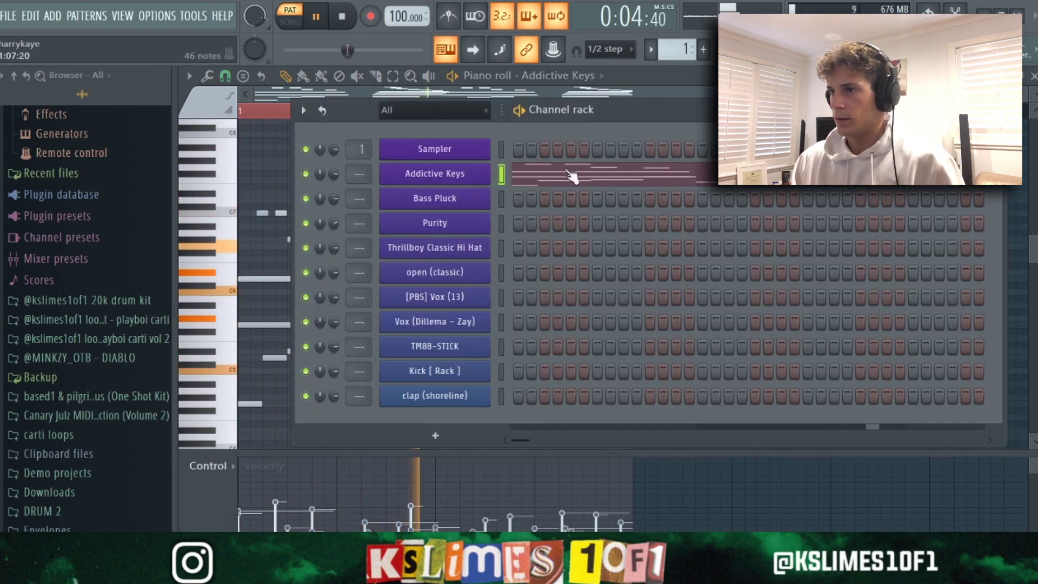
right_click(465, 198)
click(518, 194)
Step: Place three short, evenly spaced G3 bass notes in the first half of bar 1
key(space)
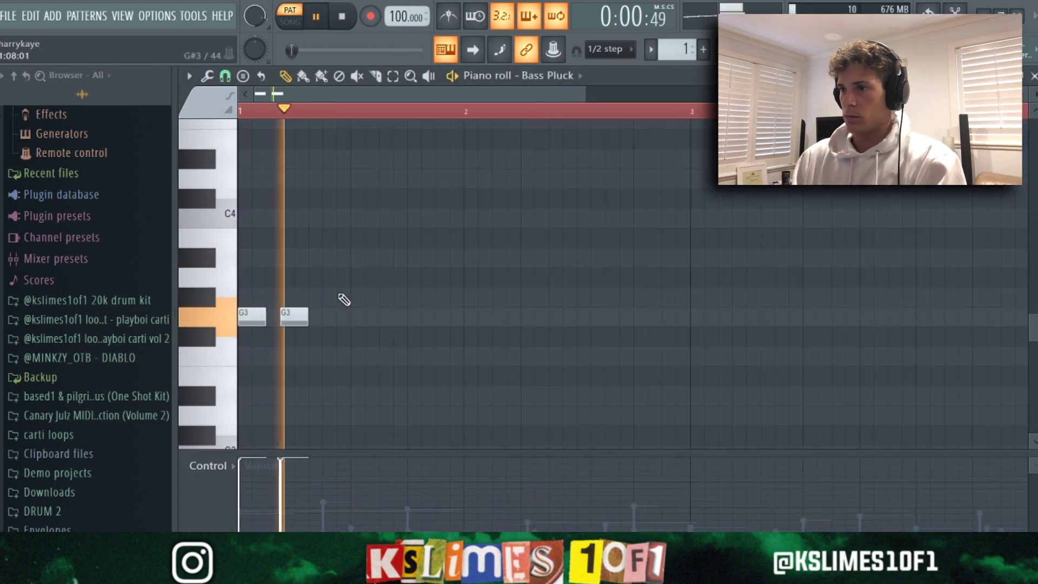
click(345, 316)
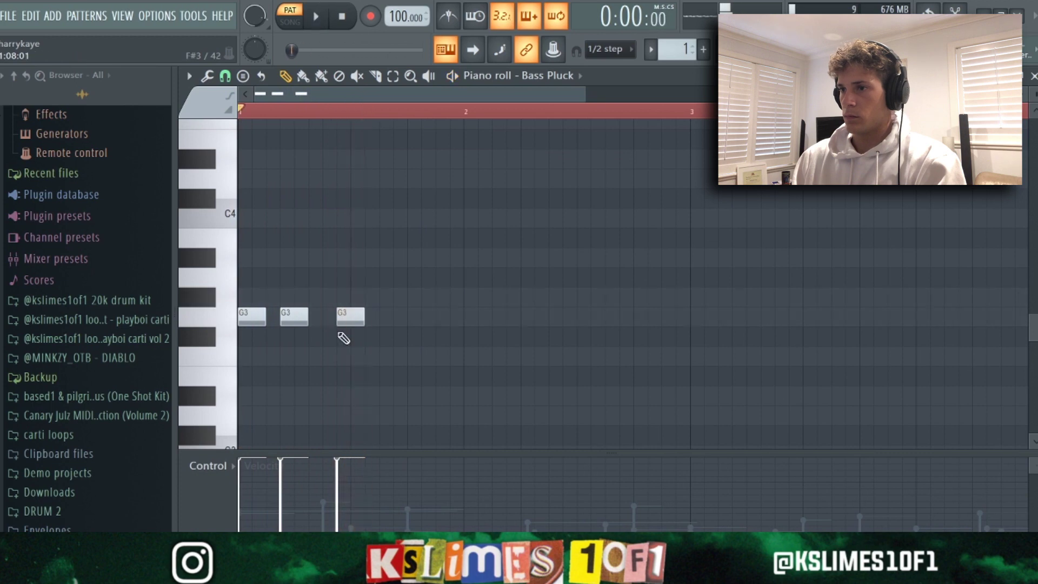
drag(351, 316, 337, 316)
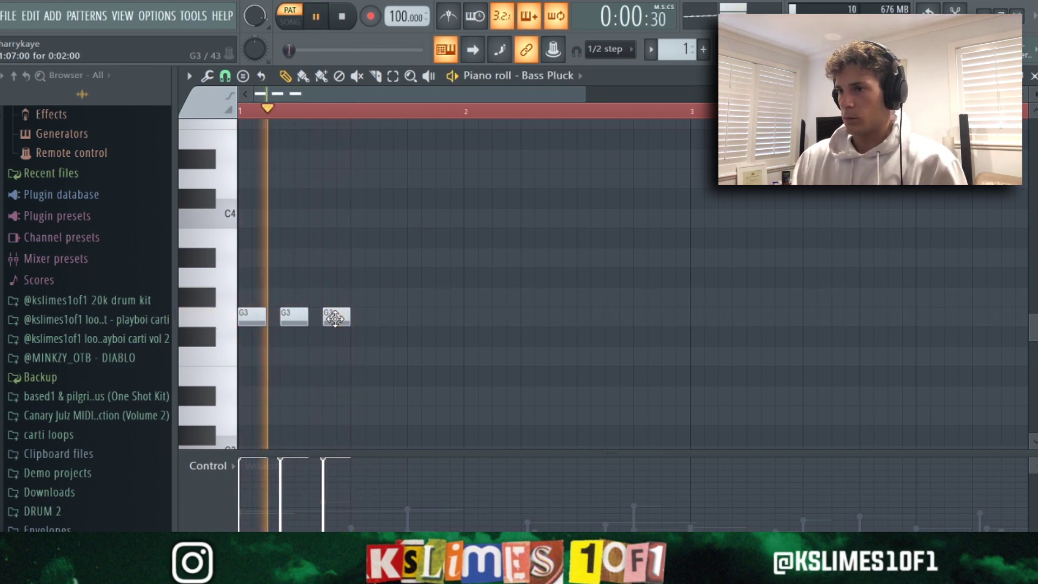
Step: Add short D4, D#4 and G#3 bass notes in the second half of bar 2
scroll(464, 245, down, 3)
scroll(464, 245, up, 2)
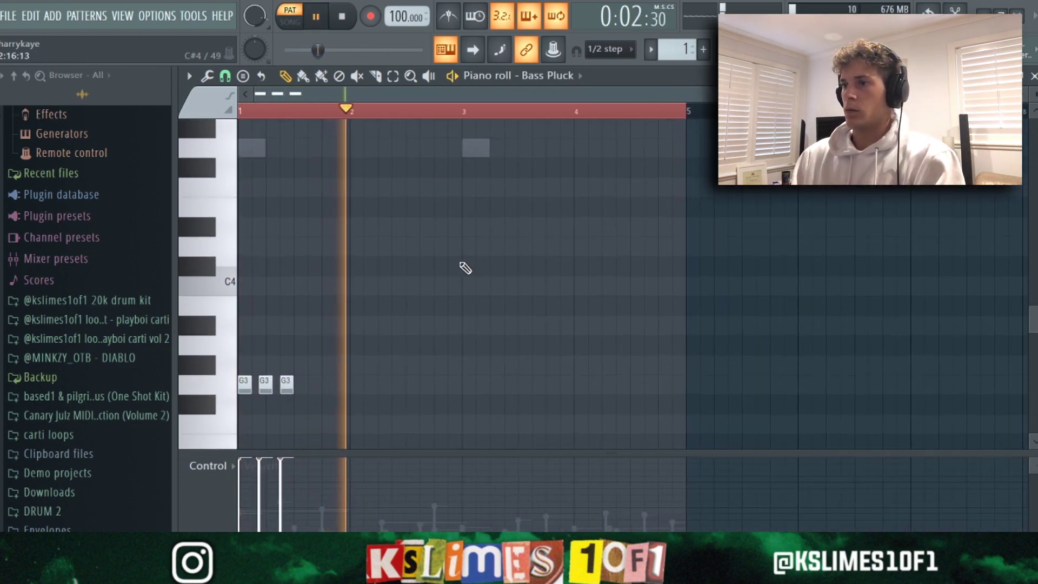
click(384, 245)
key(space)
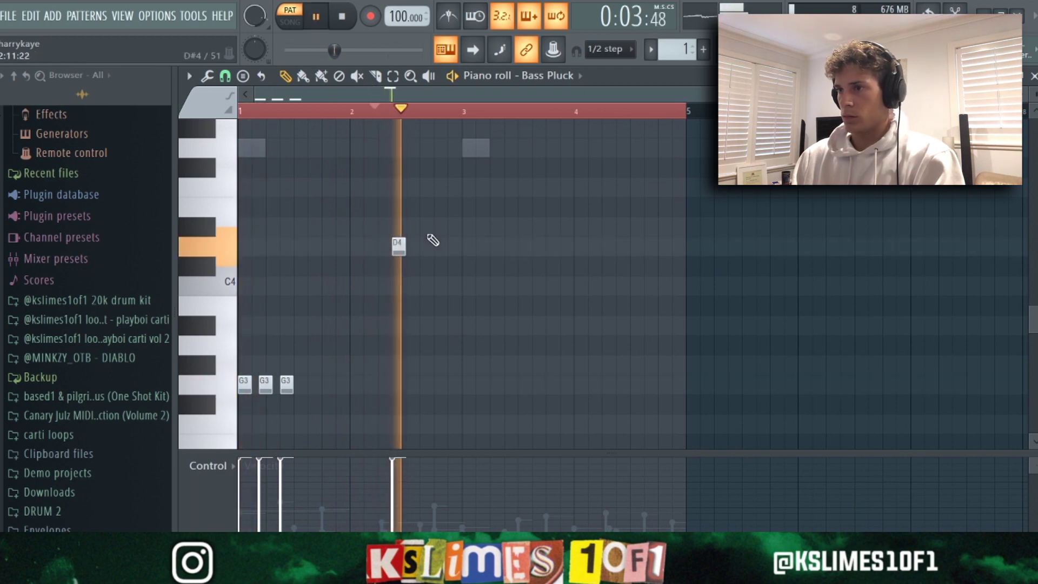
click(424, 227)
key(space)
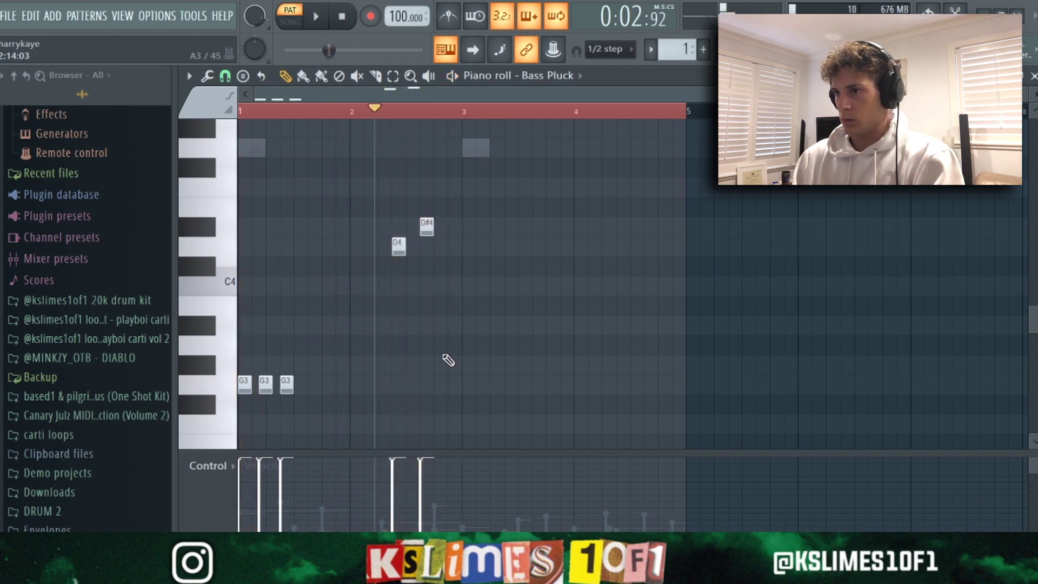
key(space)
scroll(457, 325, down, 1)
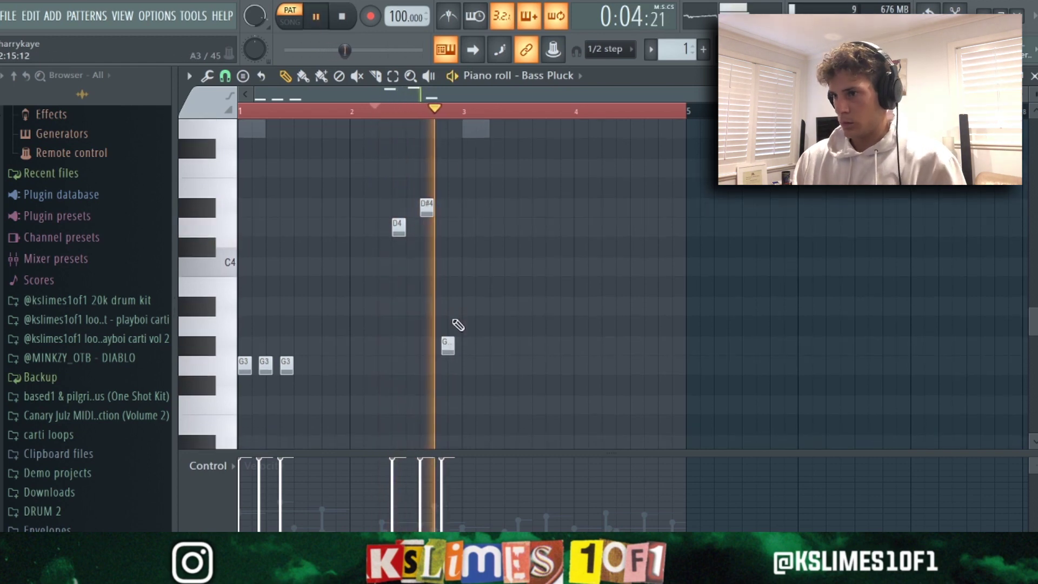
Step: Lower bar 2's D4 bass note to C4 and duplicate the whole bass phrase into bars 3 and 4
key(ctrl+a)
scroll(457, 325, up, 1)
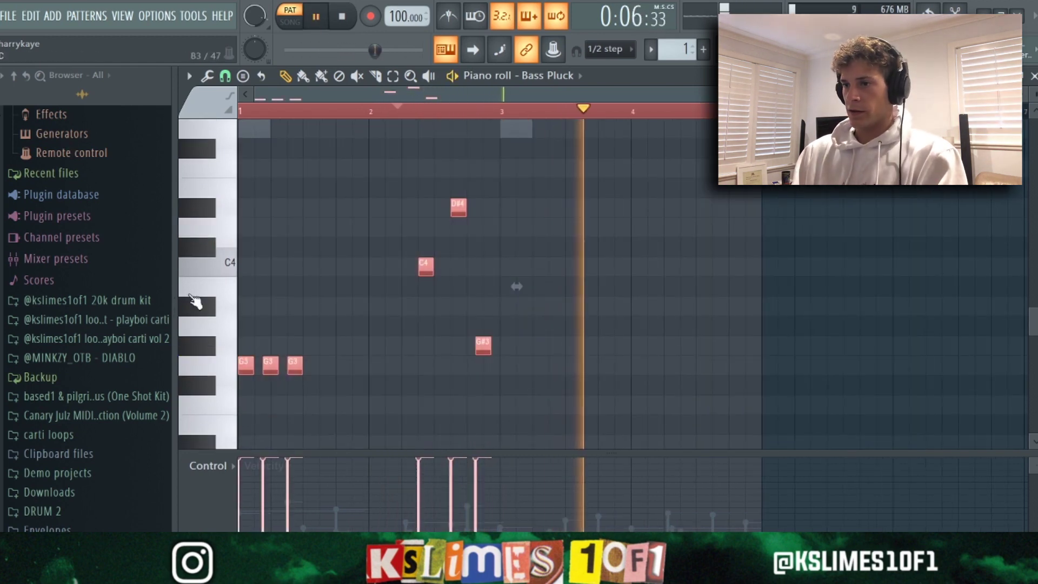
drag(245, 371, 510, 372)
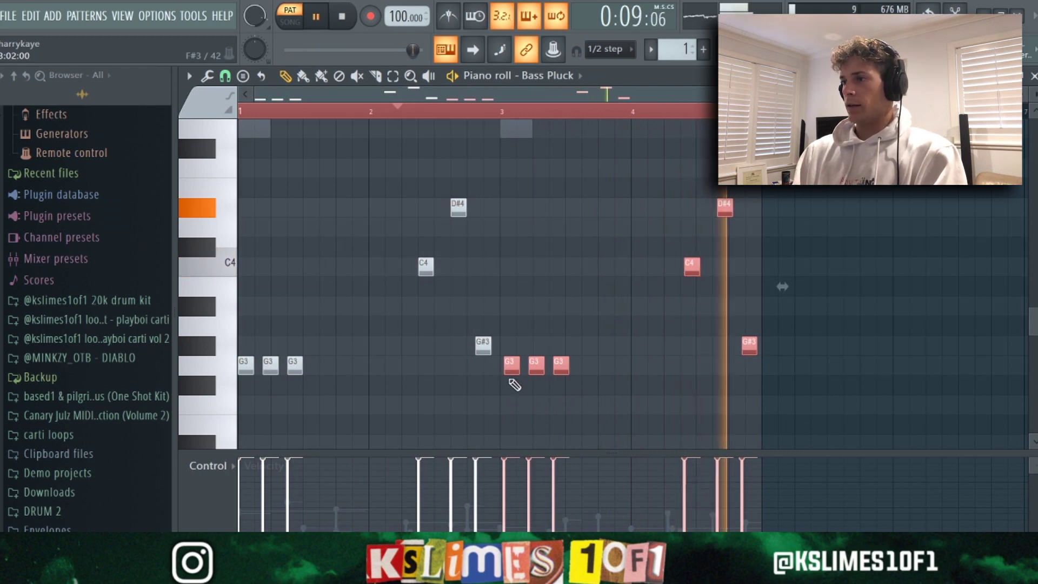
Step: Raise the last bass note in bar 4 to D4 and play the pattern
key(space)
scroll(722, 308, up, 2)
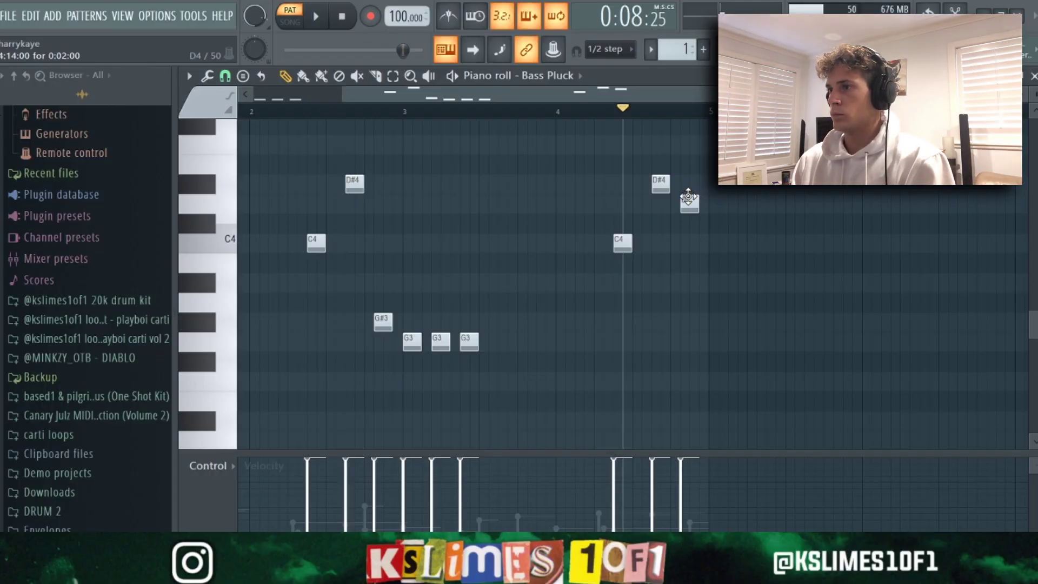
key(space)
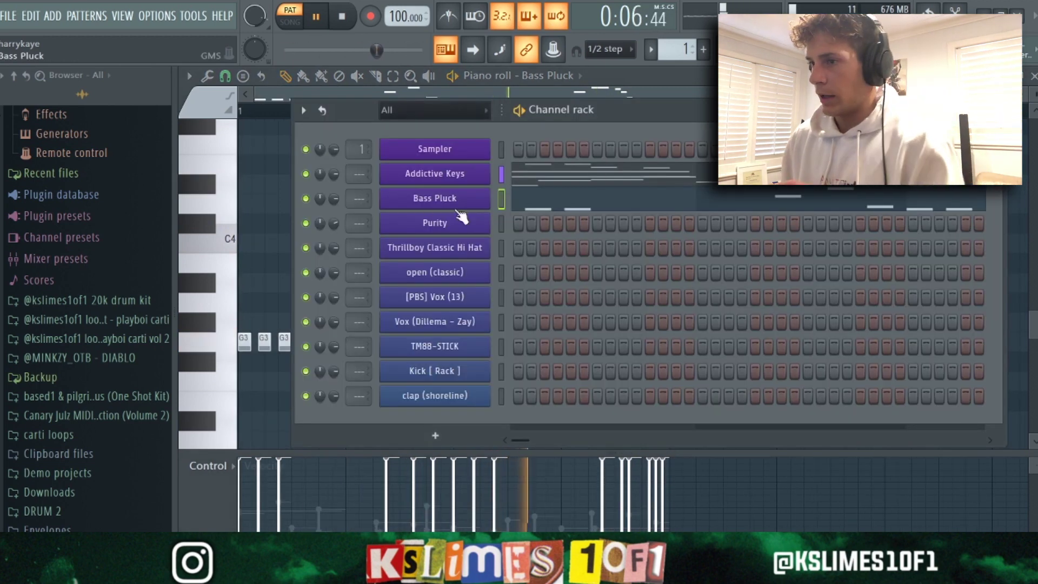
Step: Open the Purity channel in the piano roll and stop playback
key(space)
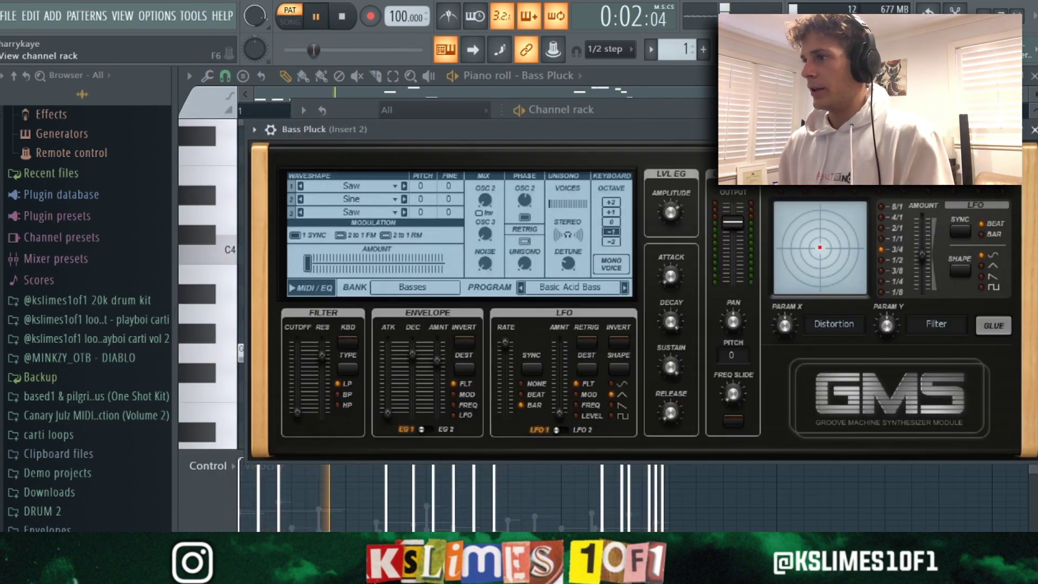
key(F6)
right_click(437, 233)
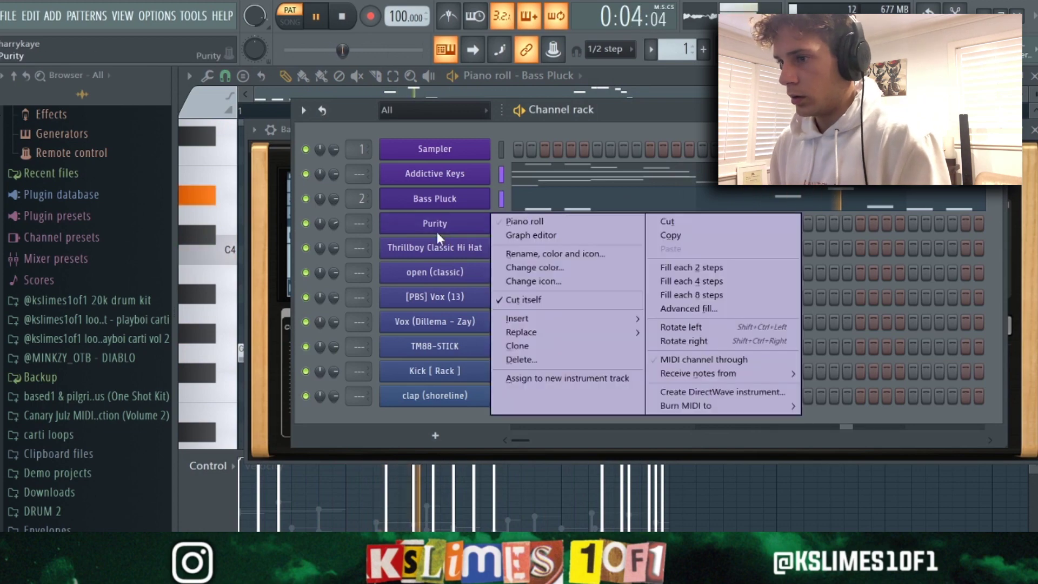
click(524, 223)
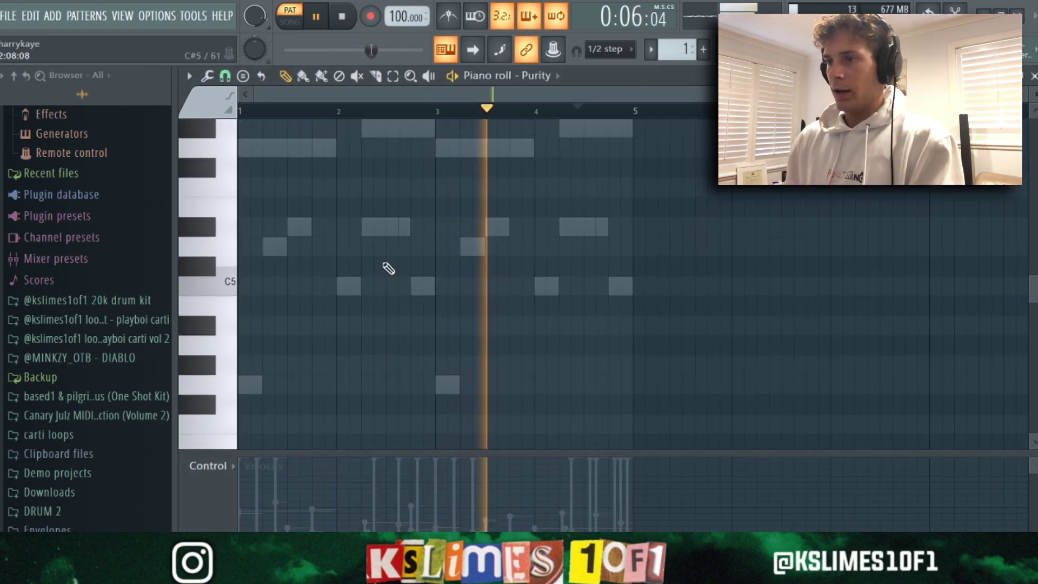
scroll(366, 278, down, 4)
key(space)
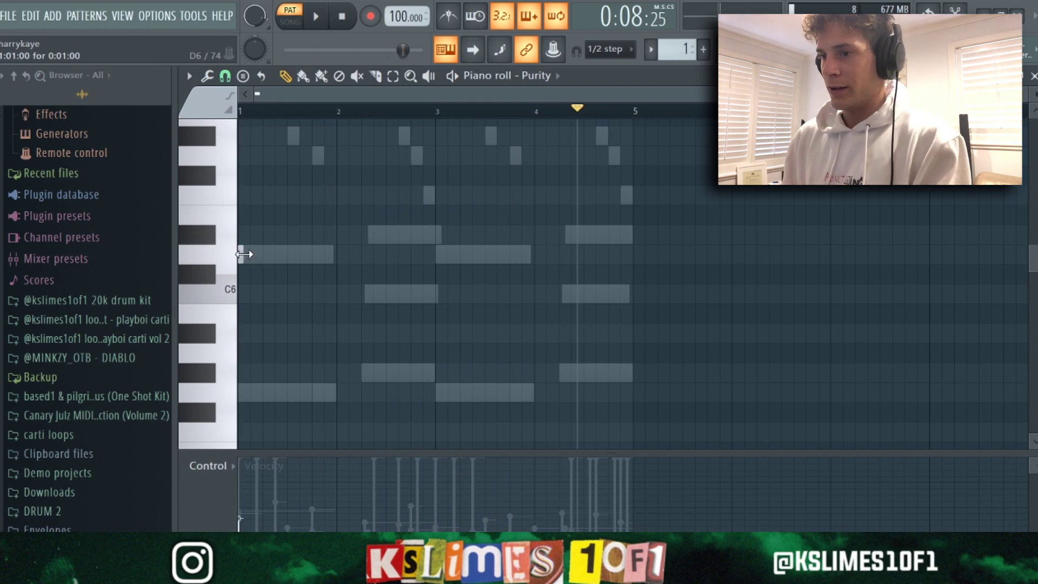
Step: Start the Purity melody in bar 1 with a half-bar G5 on beat 2, followed by A#5 and D6 on beat 3
drag(263, 247, 288, 385)
key(space)
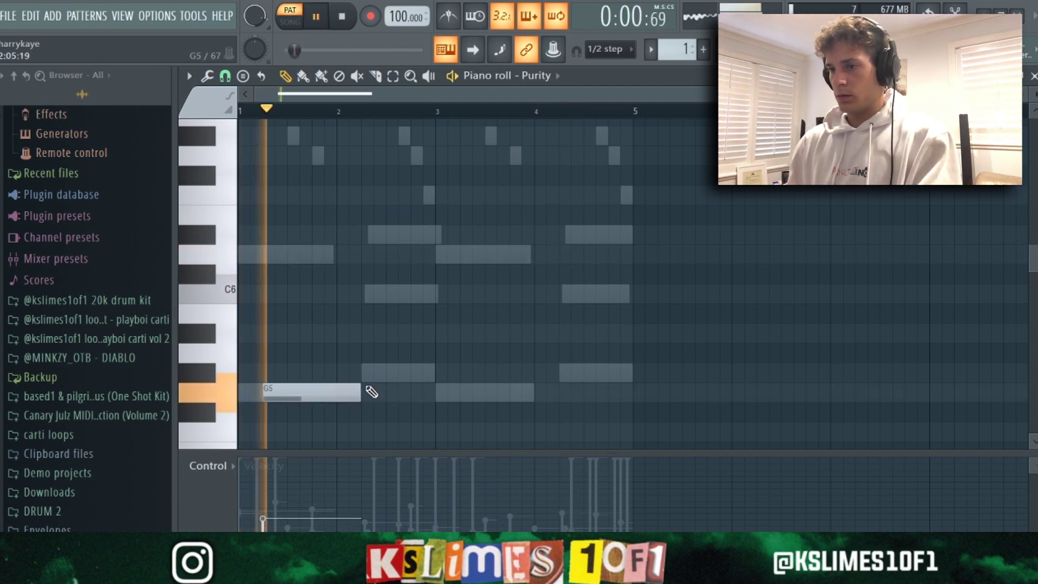
drag(357, 389, 307, 387)
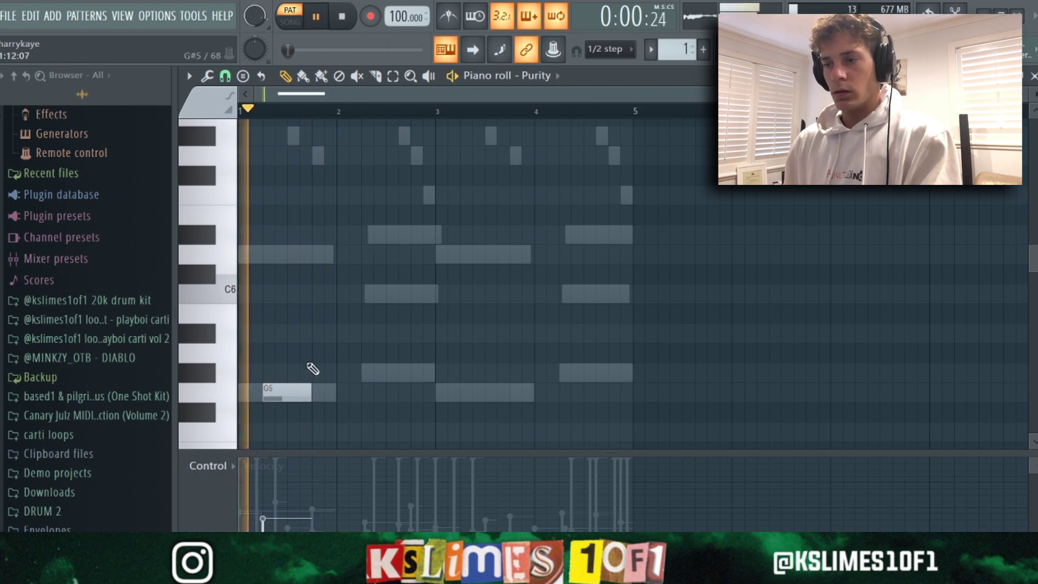
click(298, 333)
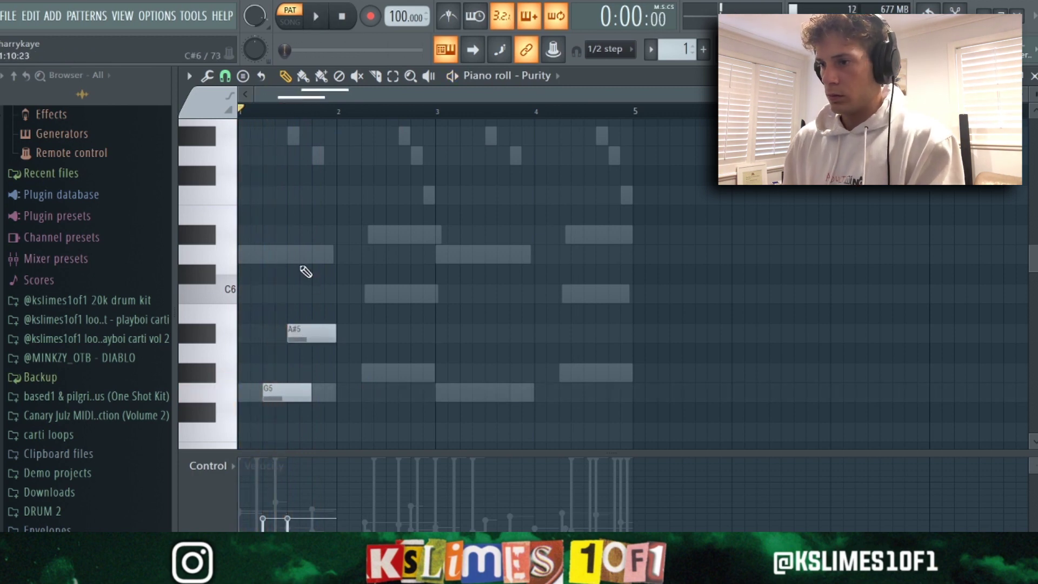
click(303, 255)
key(space)
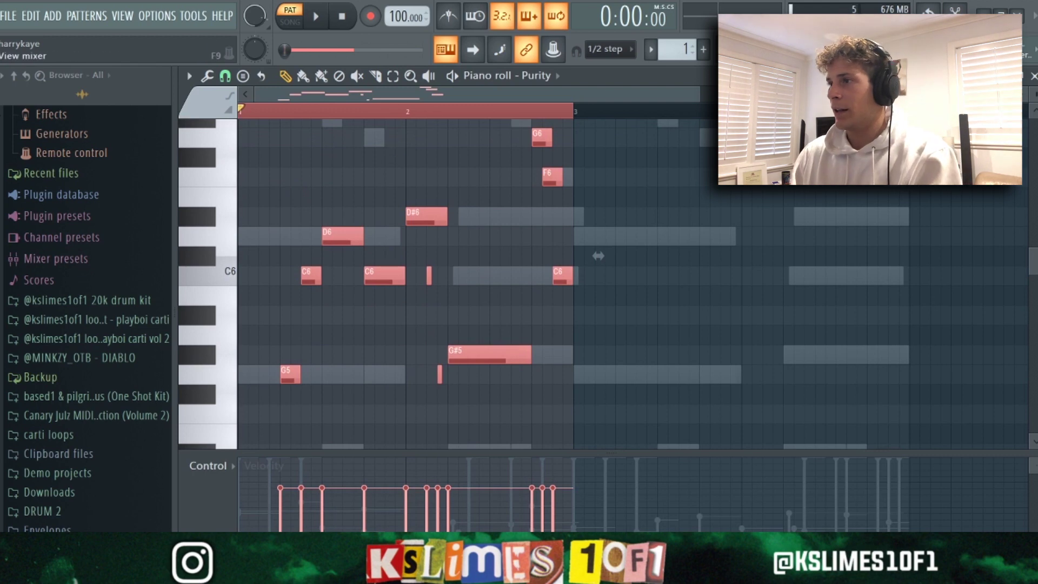
Step: Set the Purity channel's volume to 56% and duplicate its two-bar melody into bars 3 and 4
key(F6)
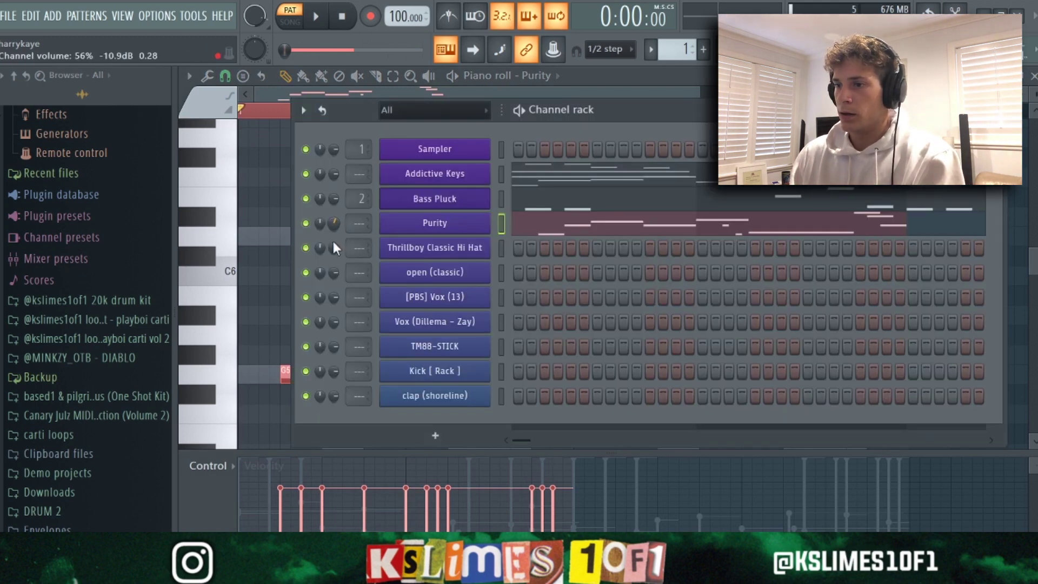
key(space)
key(F6)
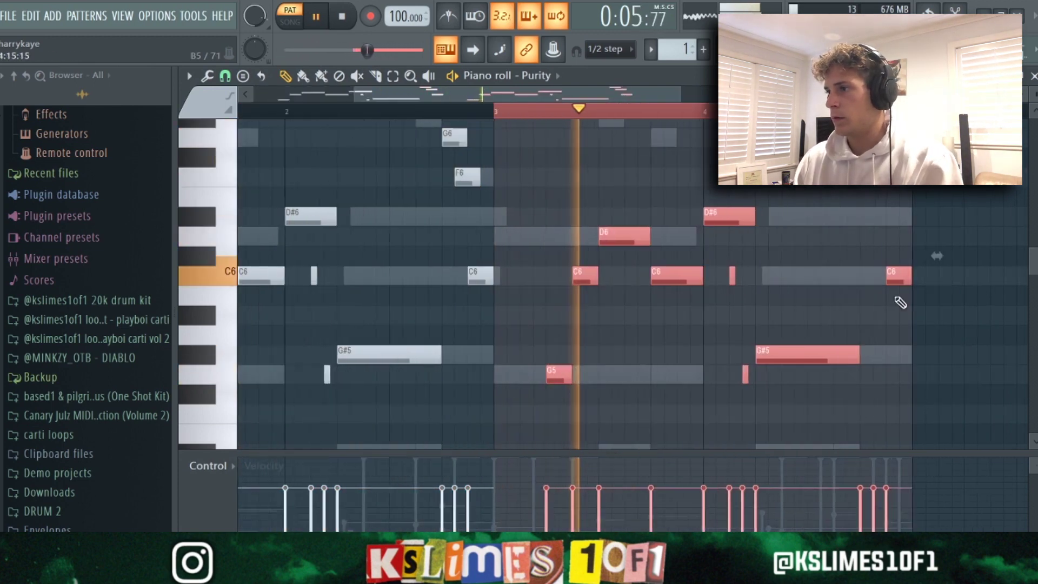
scroll(900, 303, up, 3)
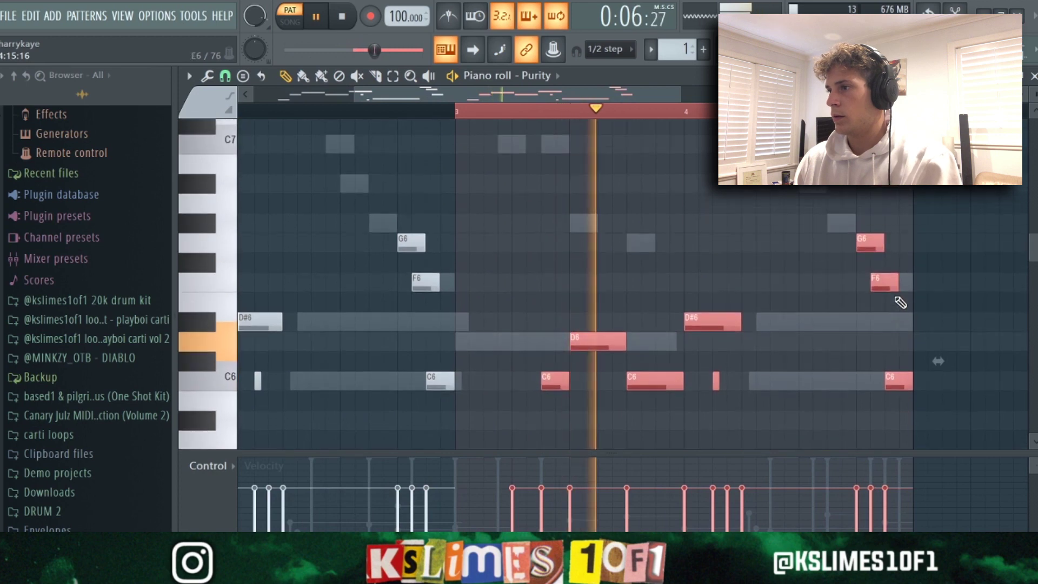
key(space)
Step: Transpose all Addictive Keys notes up two semitones
click(830, 190)
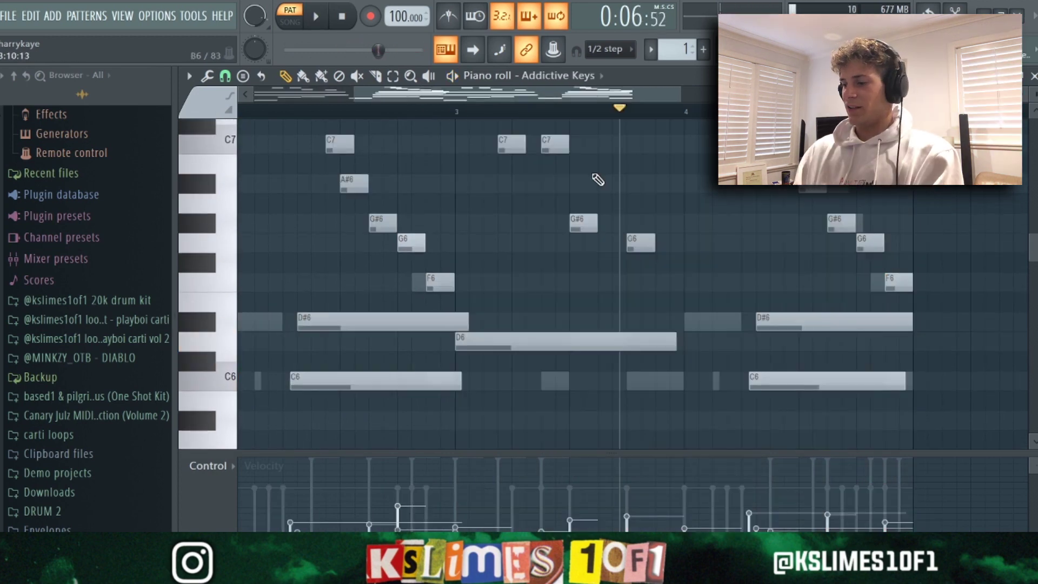
key(Up)
key(Up)
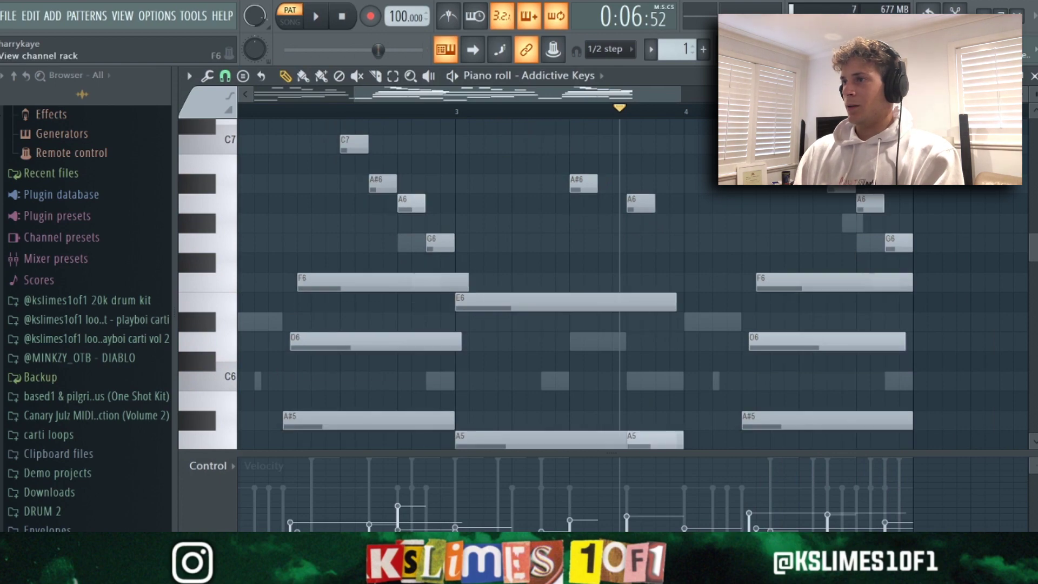
Step: Transpose the Bass Pluck and Purity notes up two semitones to match the Addictive Keys part
key(F6)
click(420, 199)
key(F6)
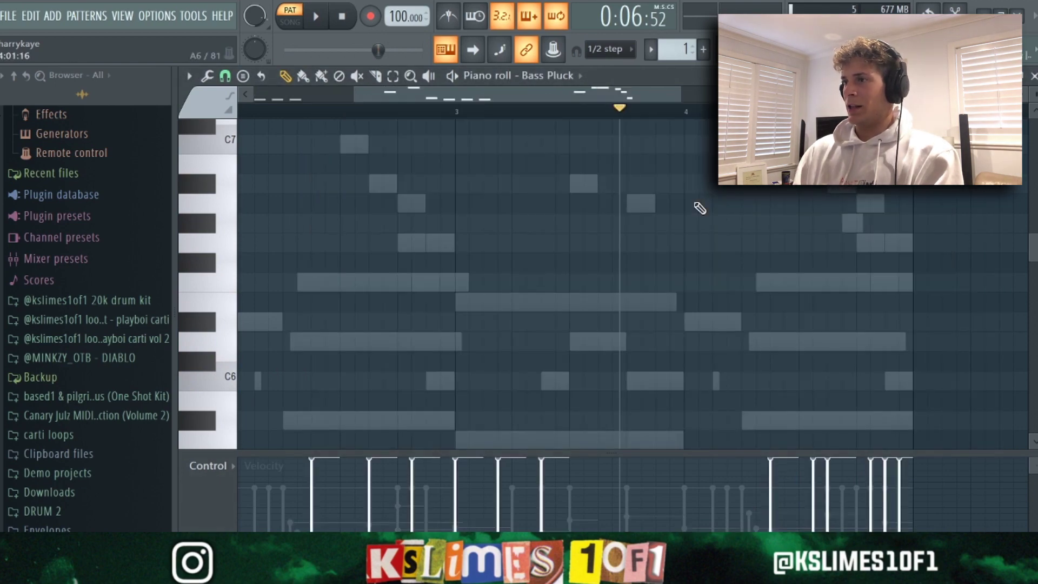
key(F6)
key(F6)
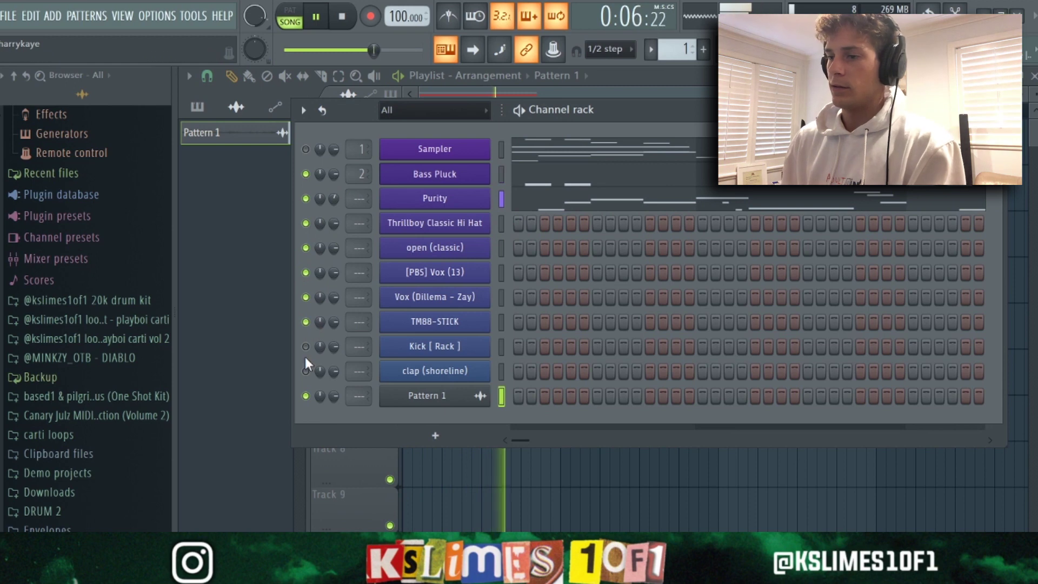
Step: Open the Thrillboy Classic Hi Hat channel in the piano roll and place a short C5 note at the start of bar 1
right_click(483, 232)
click(530, 224)
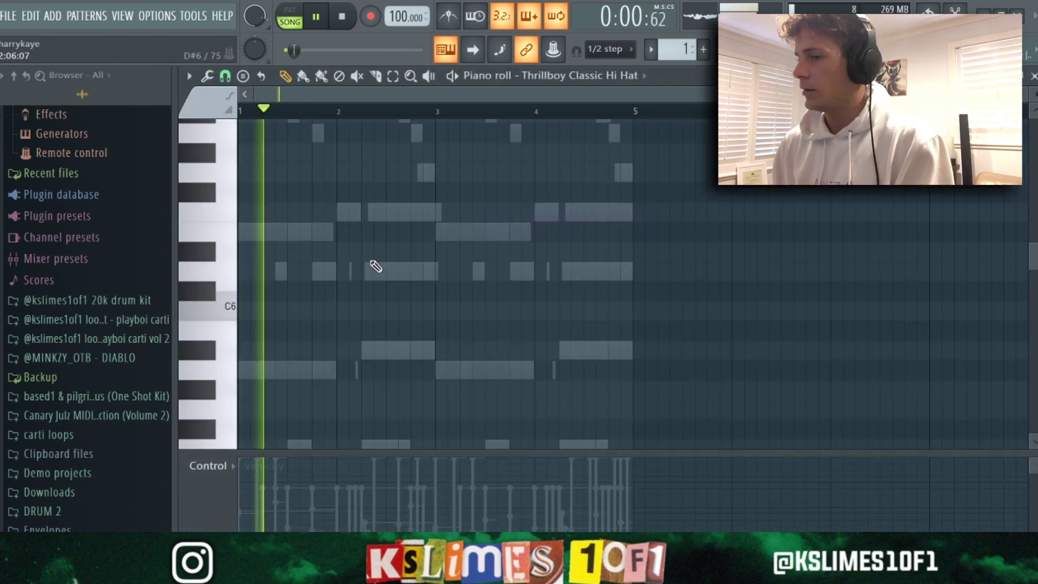
key(space)
scroll(216, 379, down, 10)
drag(143, 420, 142, 265)
scroll(361, 277, up, 3)
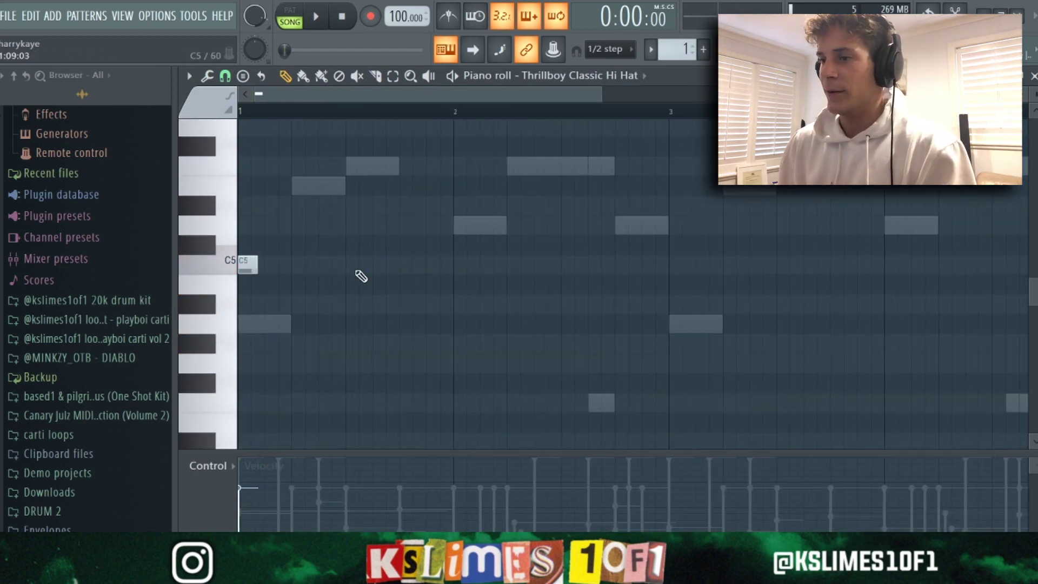
Step: Add a run of short C5 hi-hat notes through the first half of bar 1 while checking the rhythm in playback
key(space)
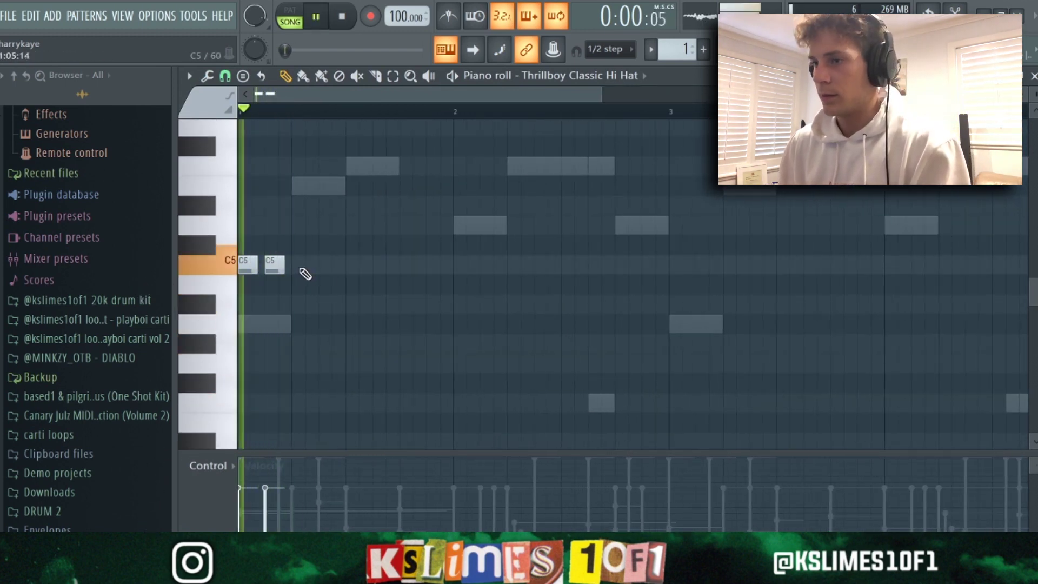
click(301, 266)
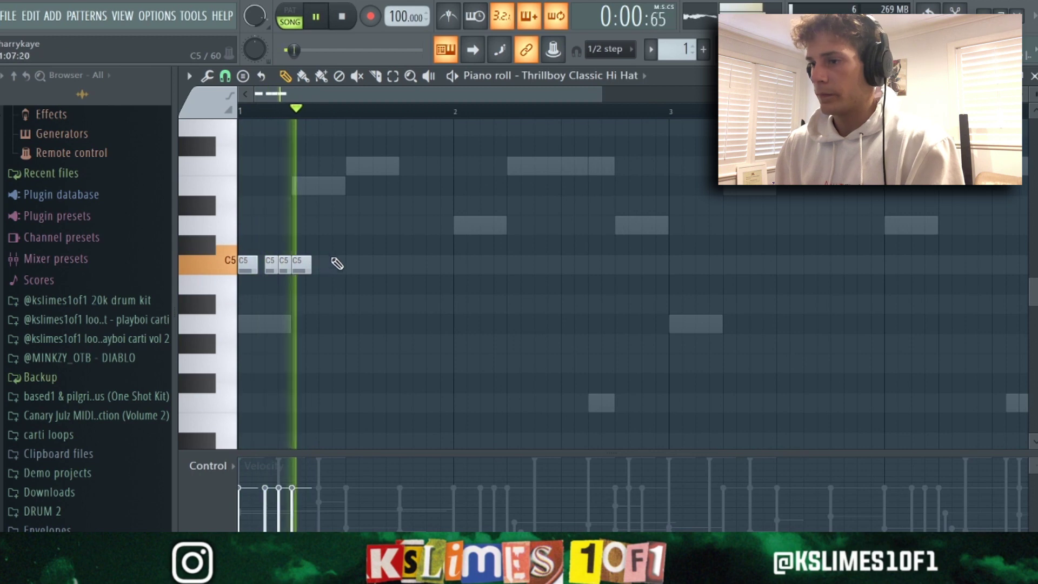
click(325, 265)
key(space)
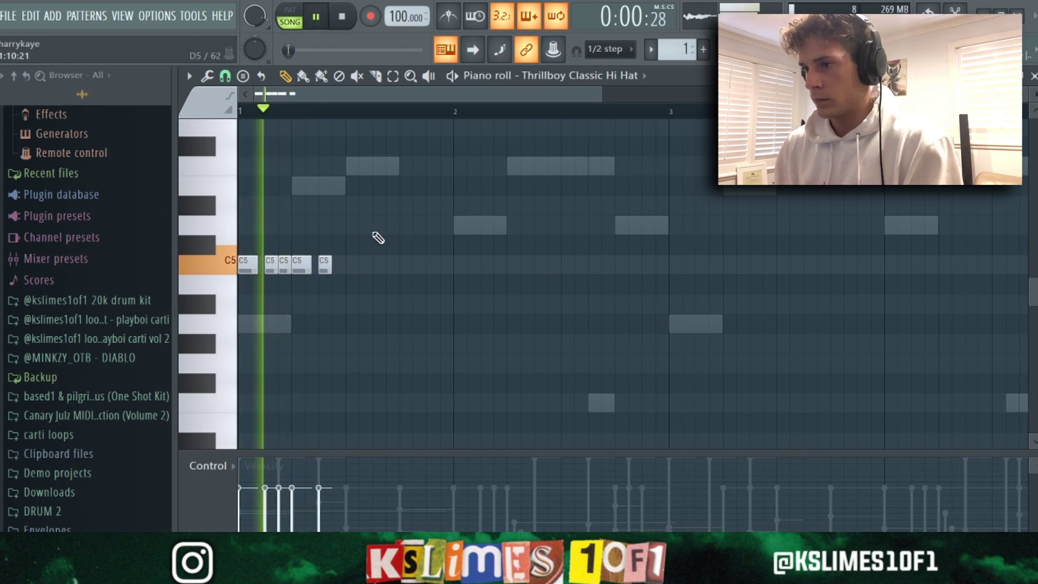
Step: Add a descending D5, C#5, C5 hi-hat run in the second half of bar 1 and lower the first two notes' velocities
click(378, 223)
click(392, 243)
click(405, 265)
key(space)
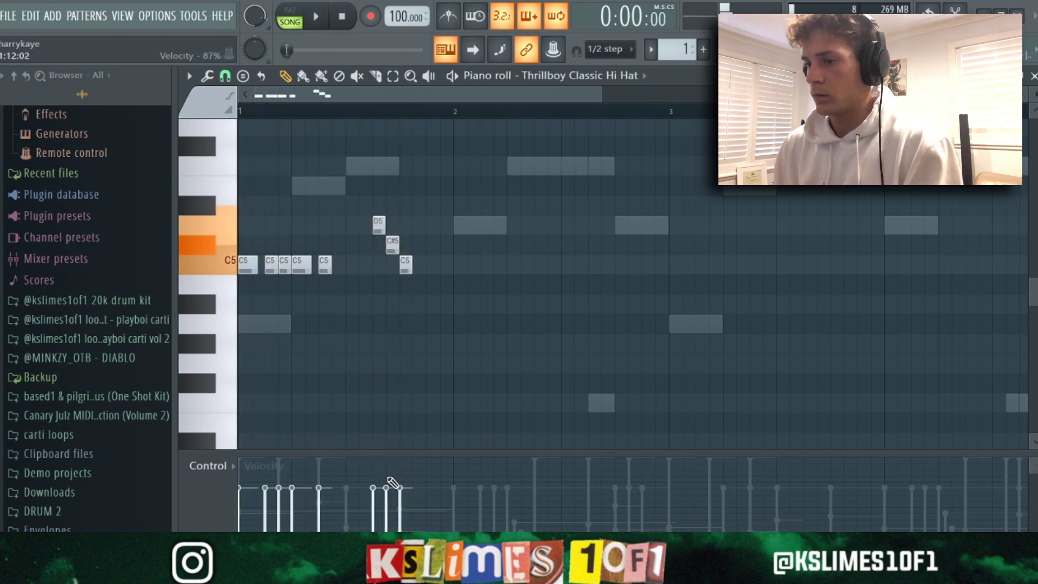
drag(379, 522, 387, 497)
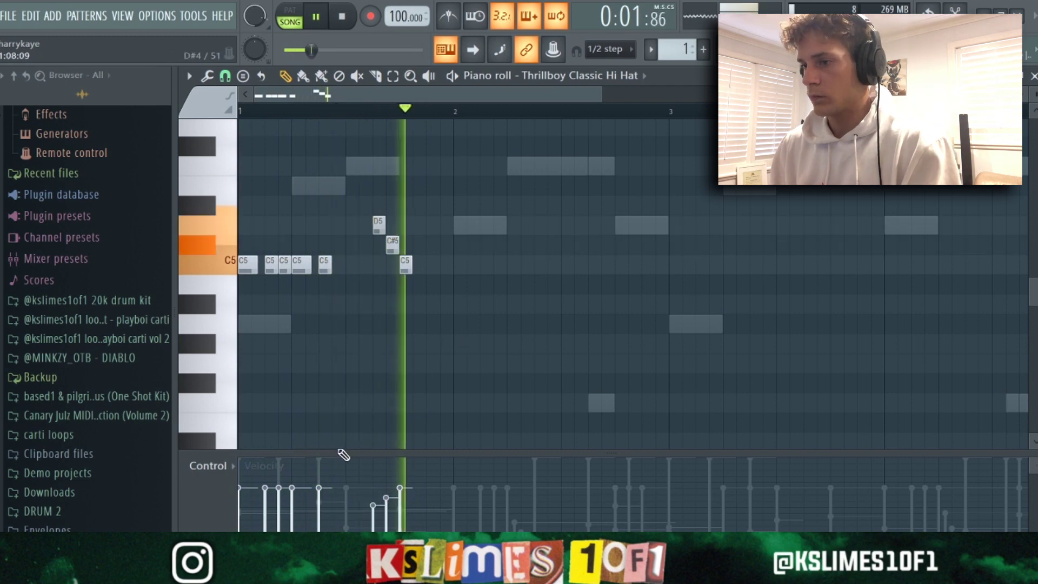
Step: Extend the hi-hats through bar 4 with C5 hits and descending rolls, lowering bar 3's first two closing roll notes to A#4 and B4
click(431, 265)
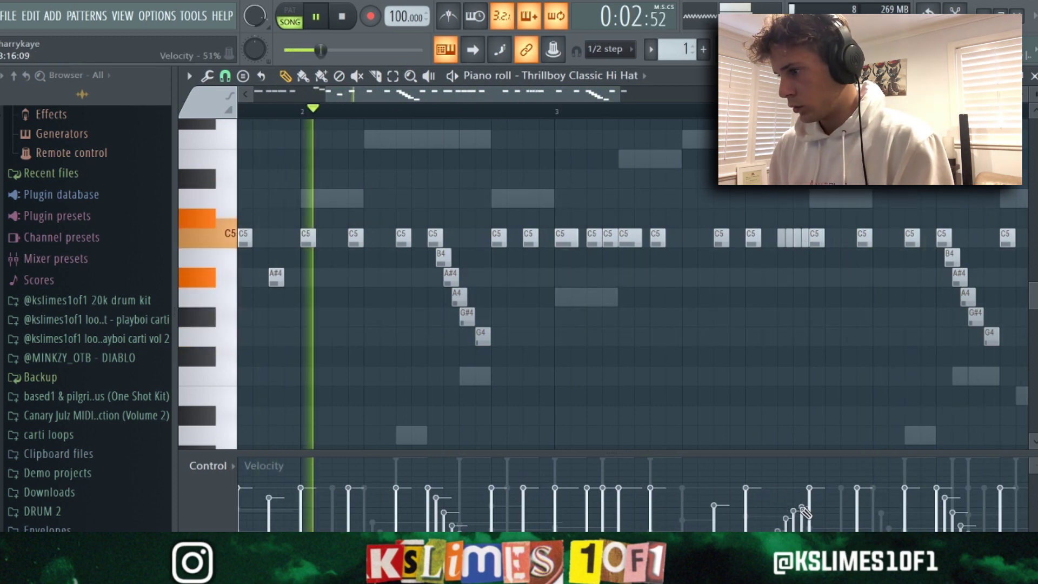
scroll(833, 400, down, 2)
scroll(811, 388, up, 2)
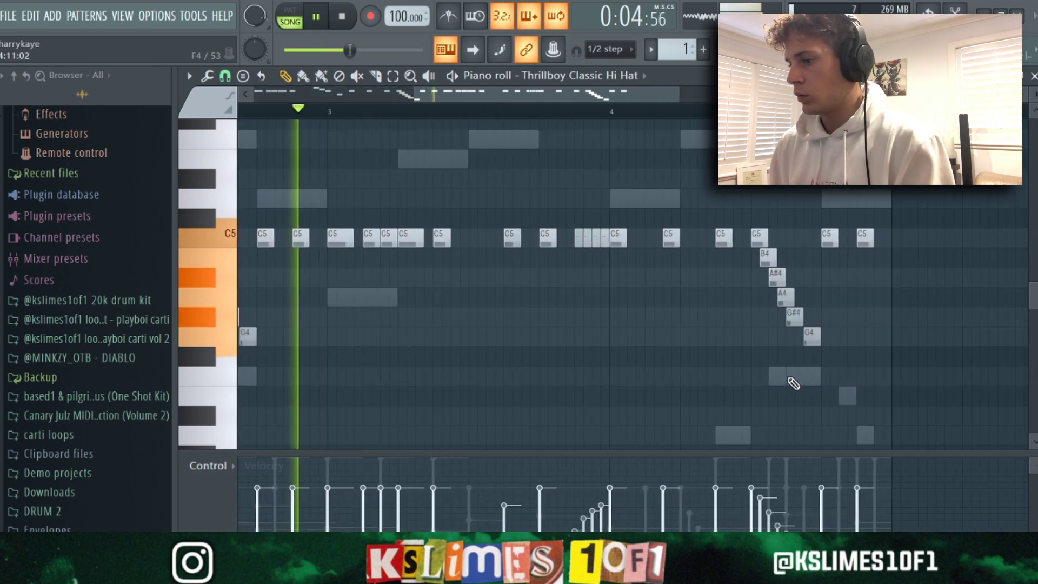
drag(576, 238, 579, 277)
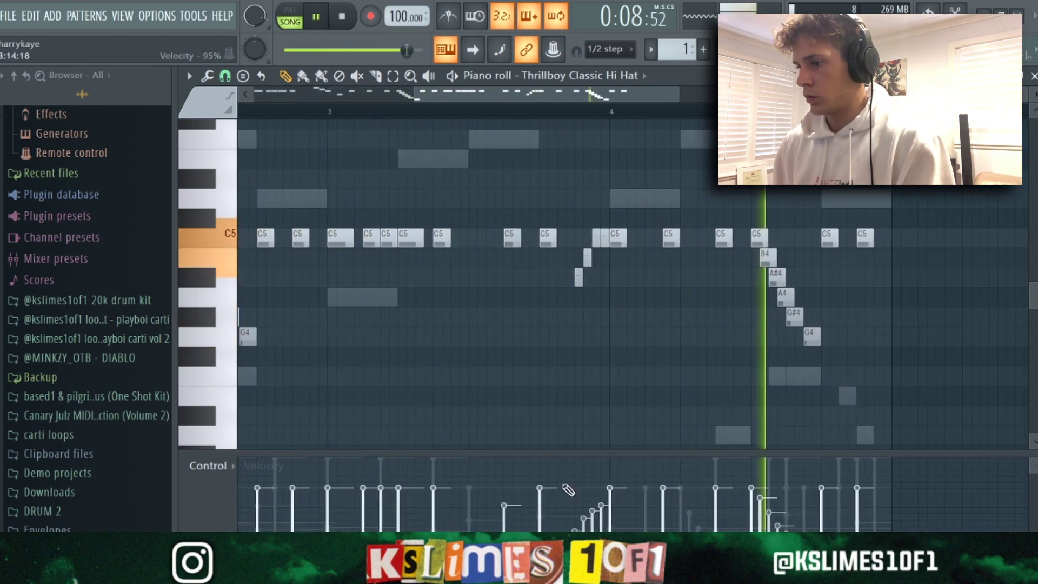
Step: Stop playback and add an open (classic) hit on the first step of the pattern
key(space)
key(F6)
click(518, 248)
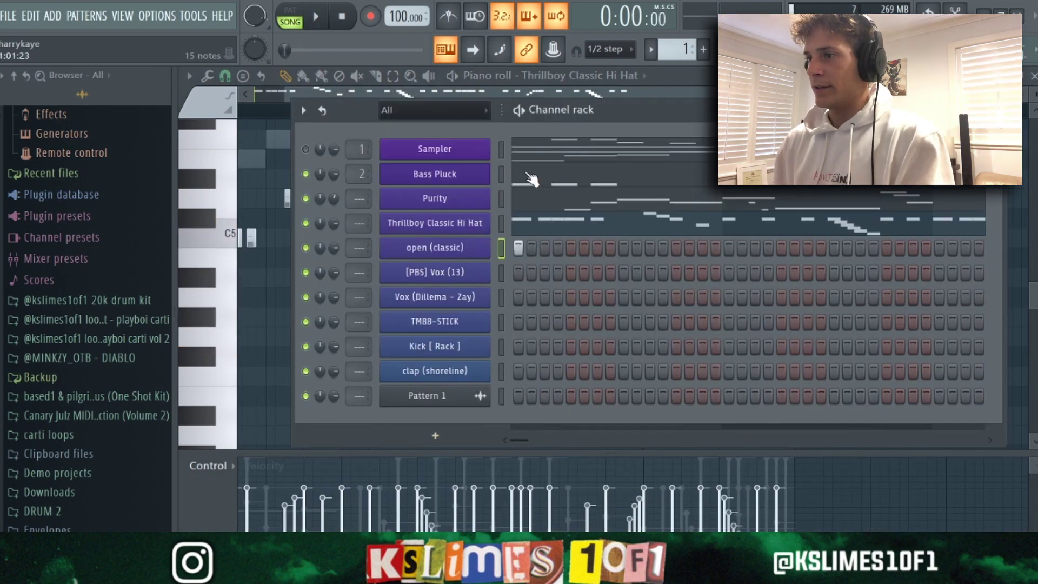
Step: Add two C5 [PBS] Vox (13) notes in the last quarter of bar 4 and play back that section
key(space)
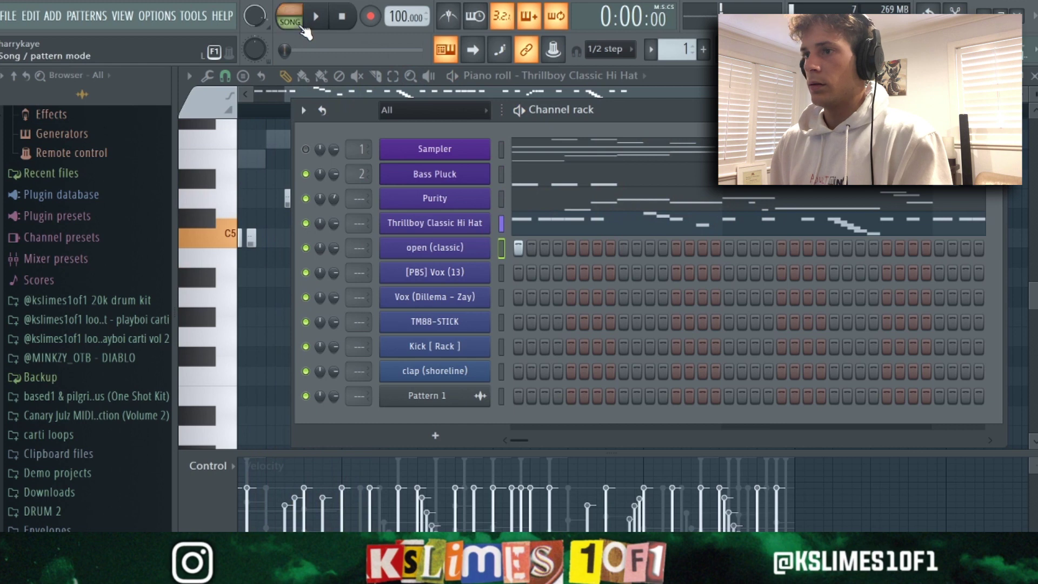
key(space)
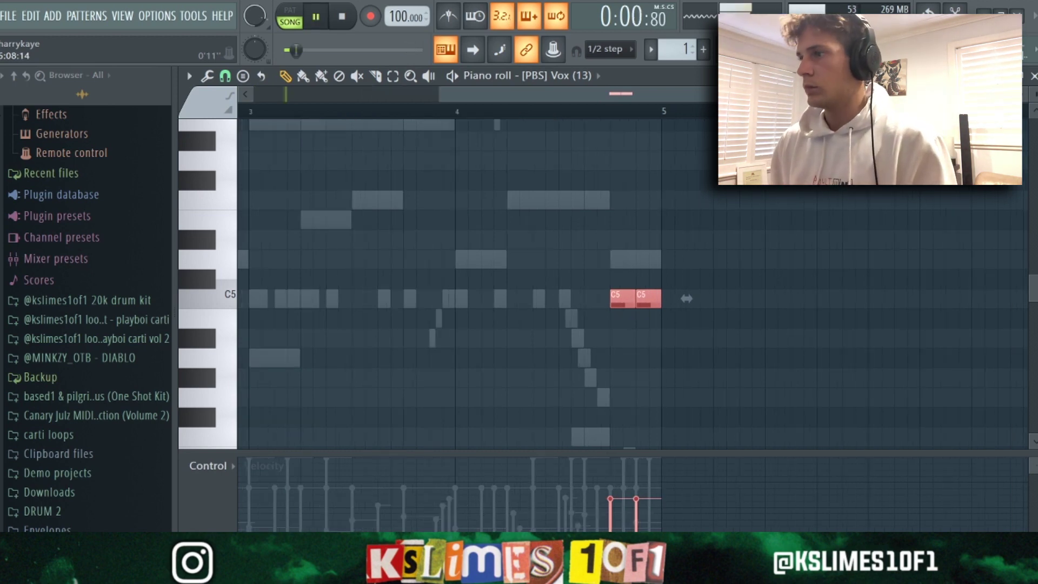
click(570, 112)
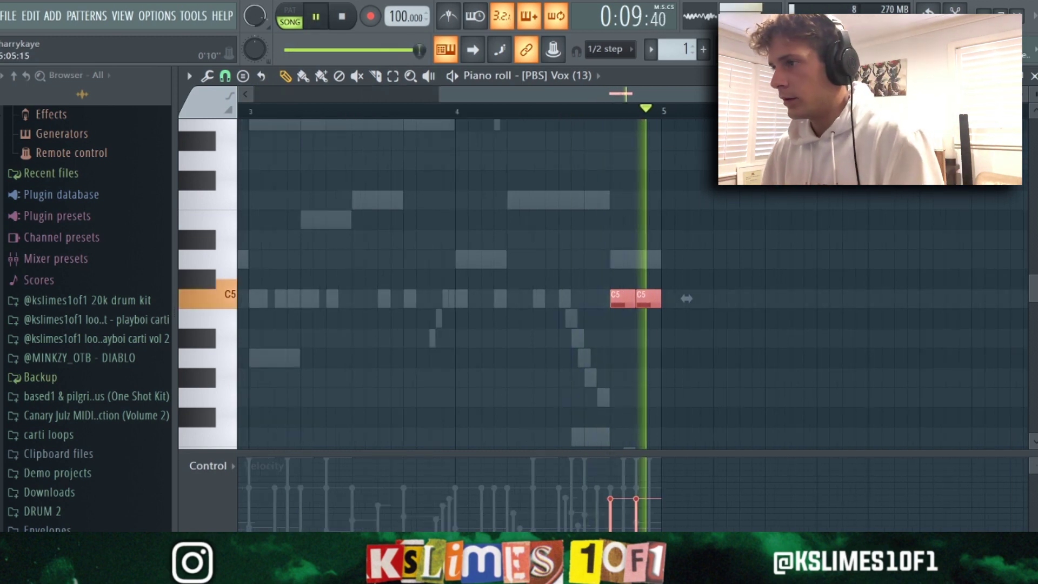
Step: Switch the piano roll to Vox (Dillema - Zay) and place a half-bar A4 note at the start of bar 3
click(584, 86)
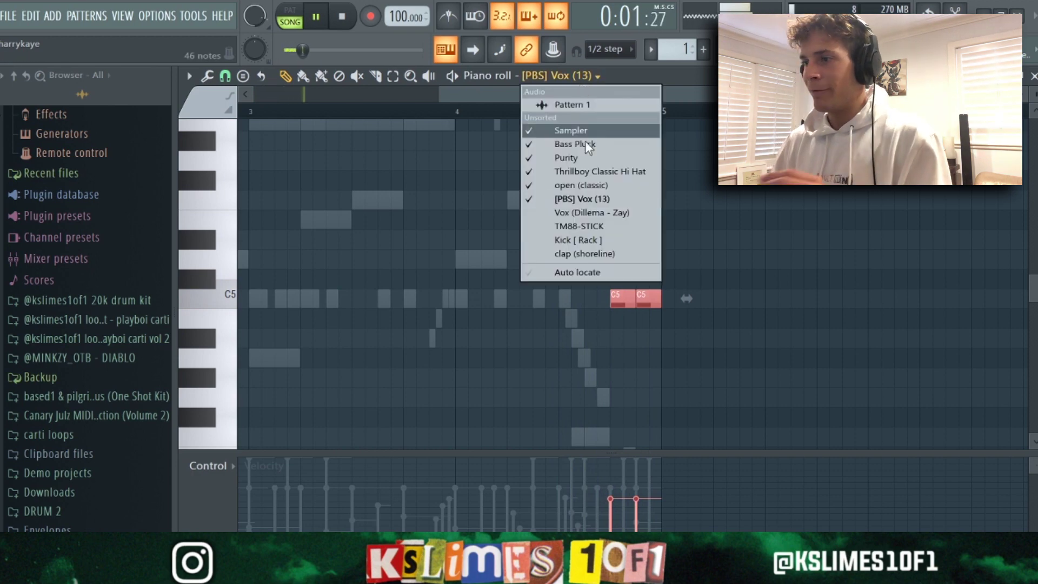
click(601, 209)
scroll(483, 257, down, 3)
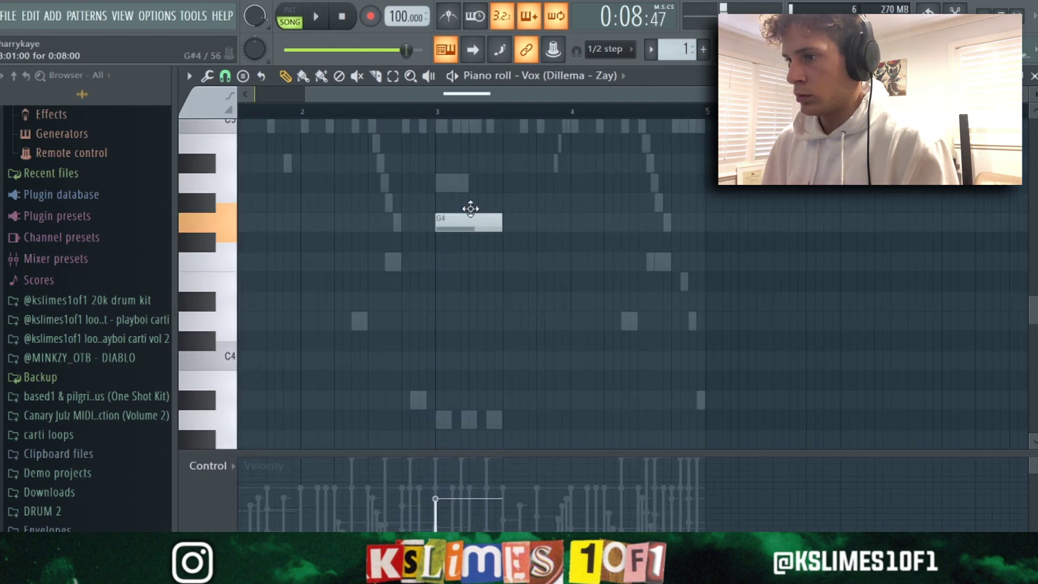
drag(470, 209, 467, 176)
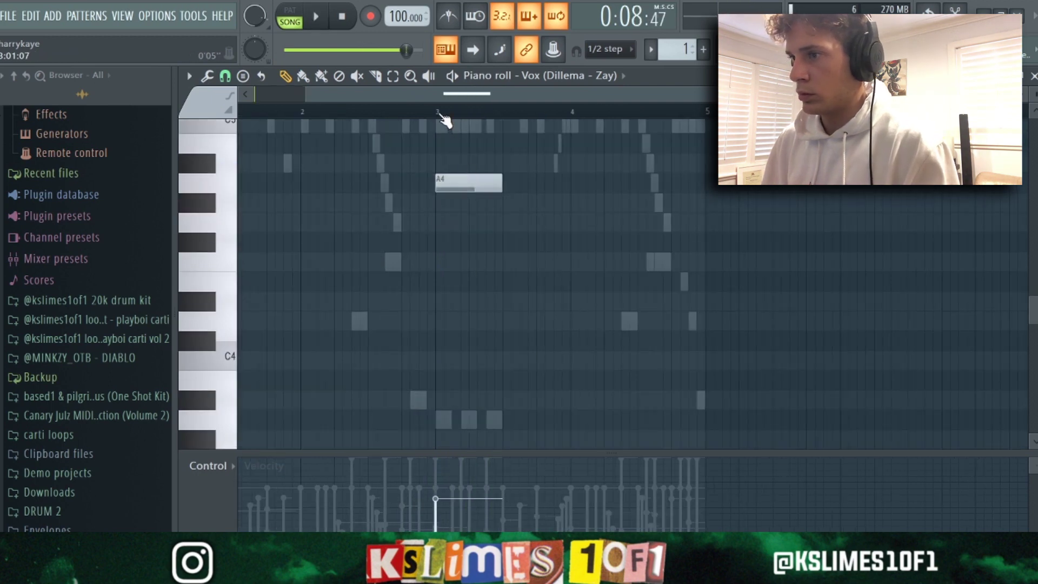
Step: Add TM88-STICK hits on steps 7 and 8 and play the song from the start
key(space)
key(F6)
click(597, 322)
click(611, 322)
key(space)
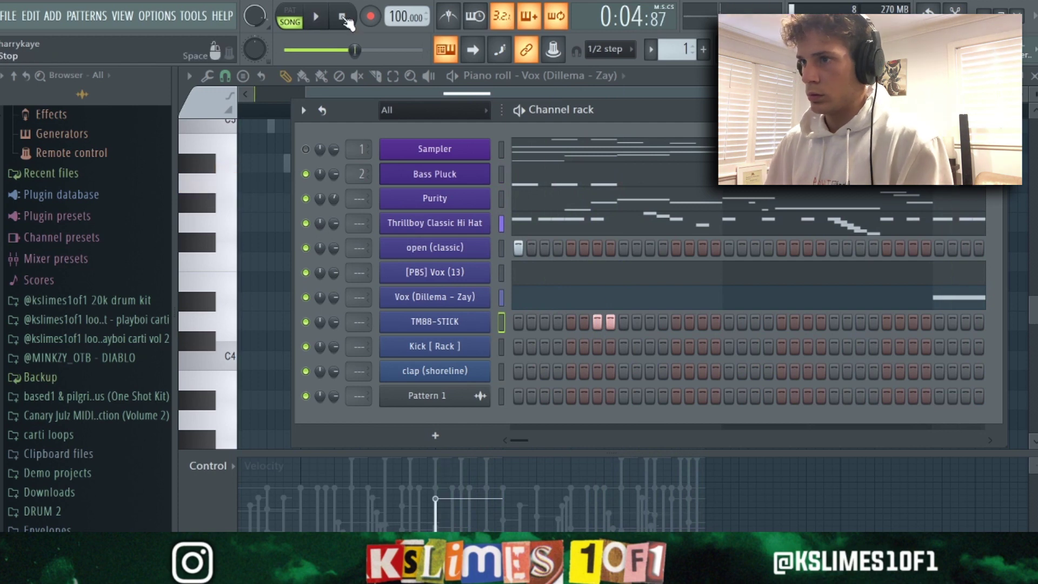
key(space)
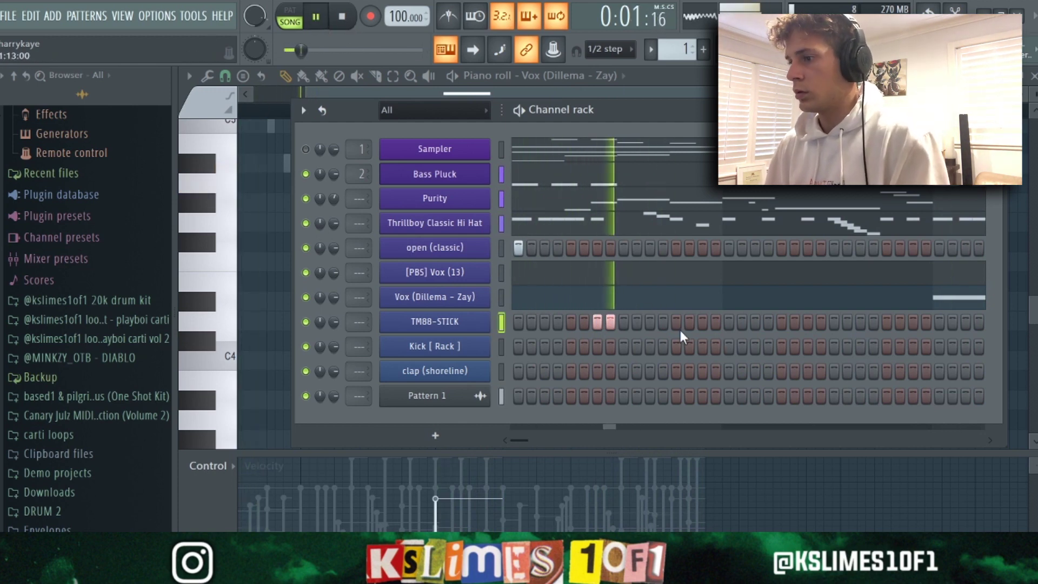
key(space)
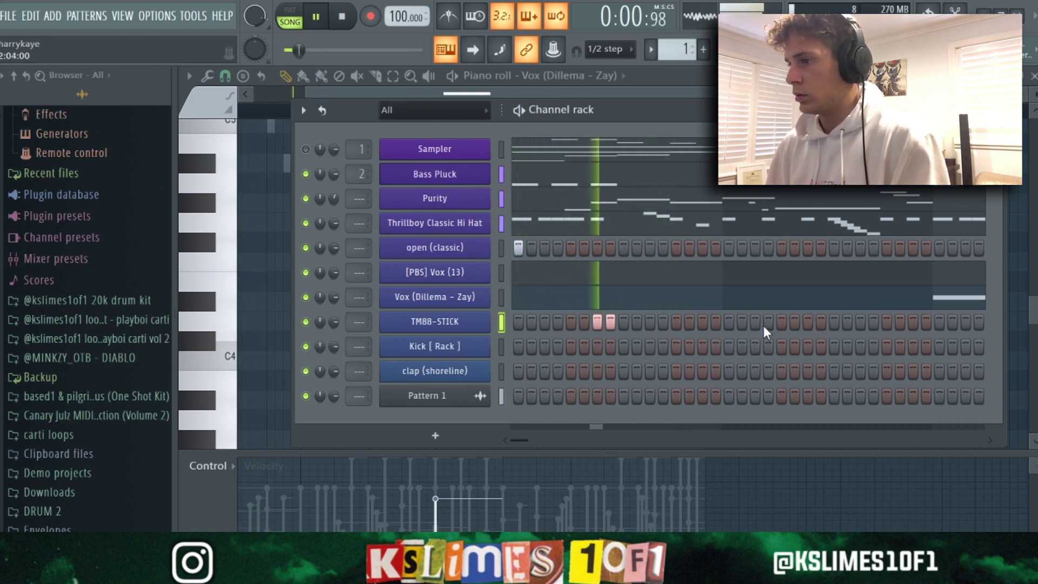
Step: Add TM88-STICK hits on steps 22, 23, 39, 40, 41, 43, 54 and 55, playing the song to check them
click(793, 323)
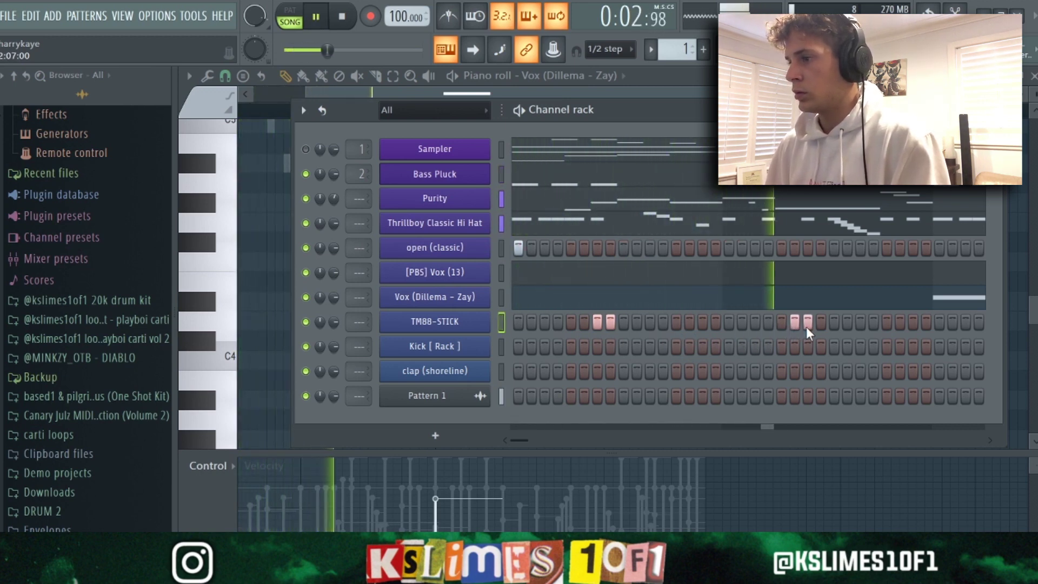
drag(513, 439, 530, 441)
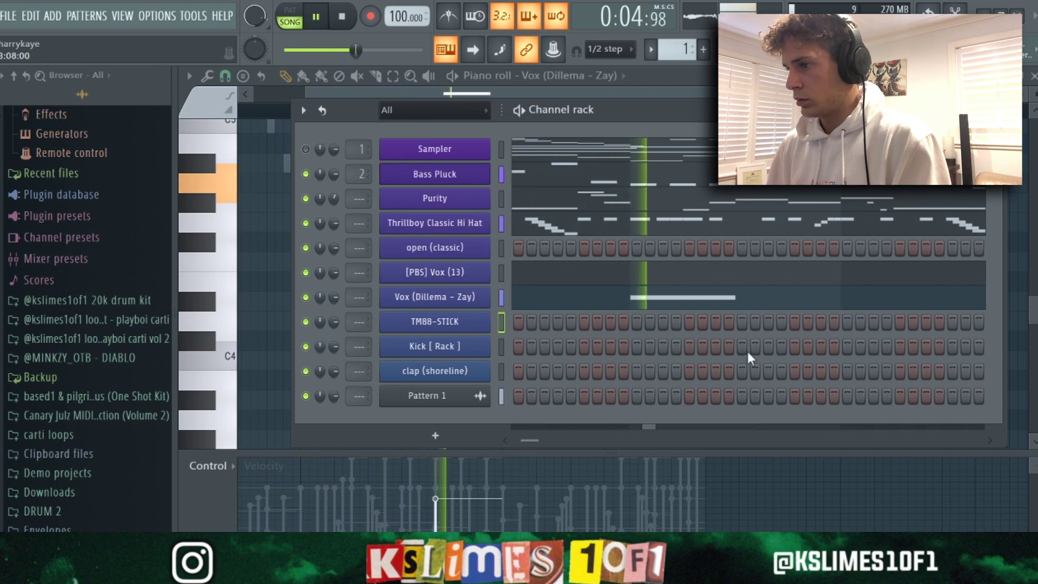
key(space)
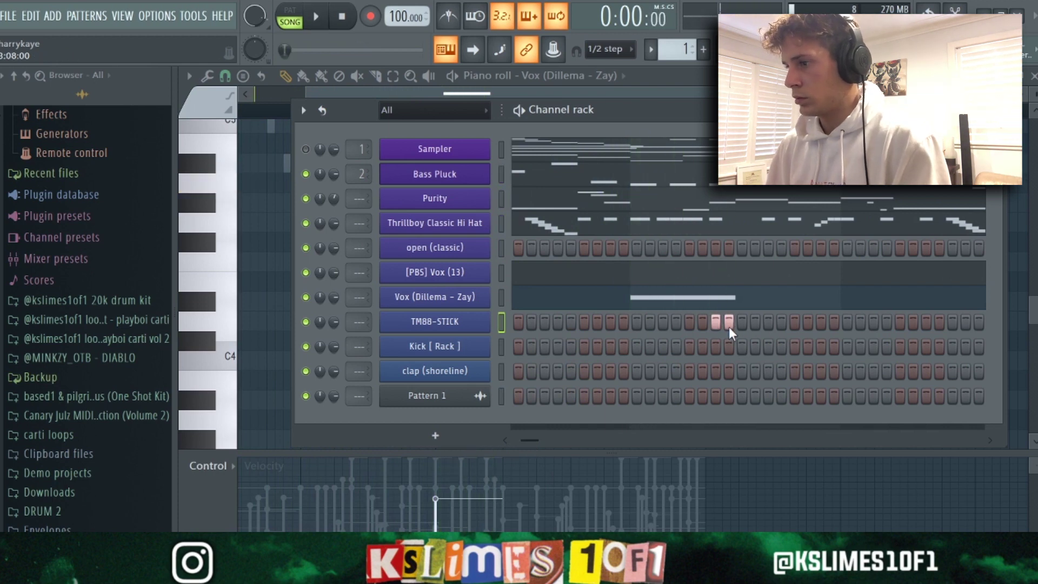
drag(530, 439, 538, 439)
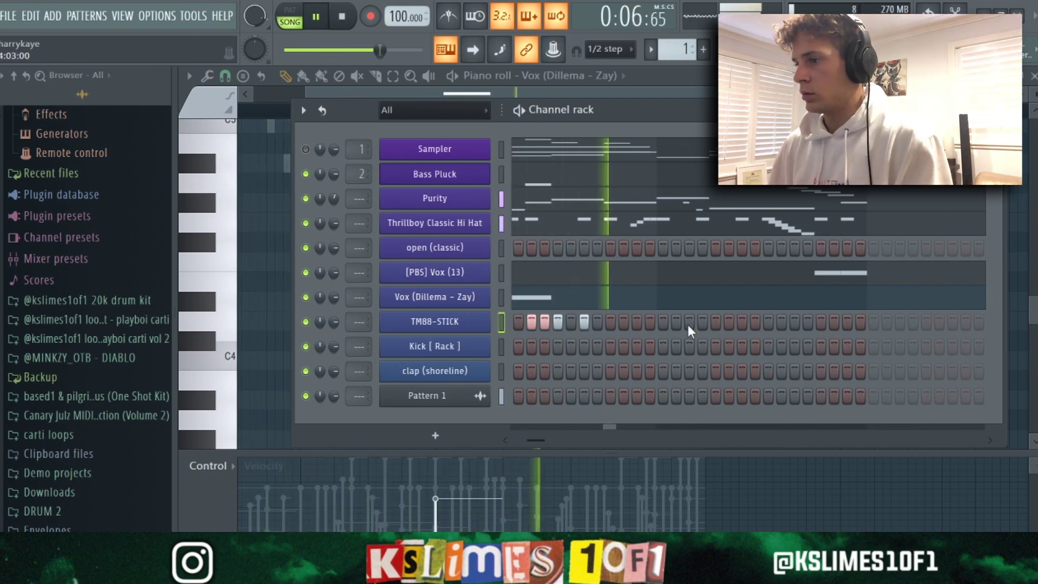
drag(727, 325, 738, 326)
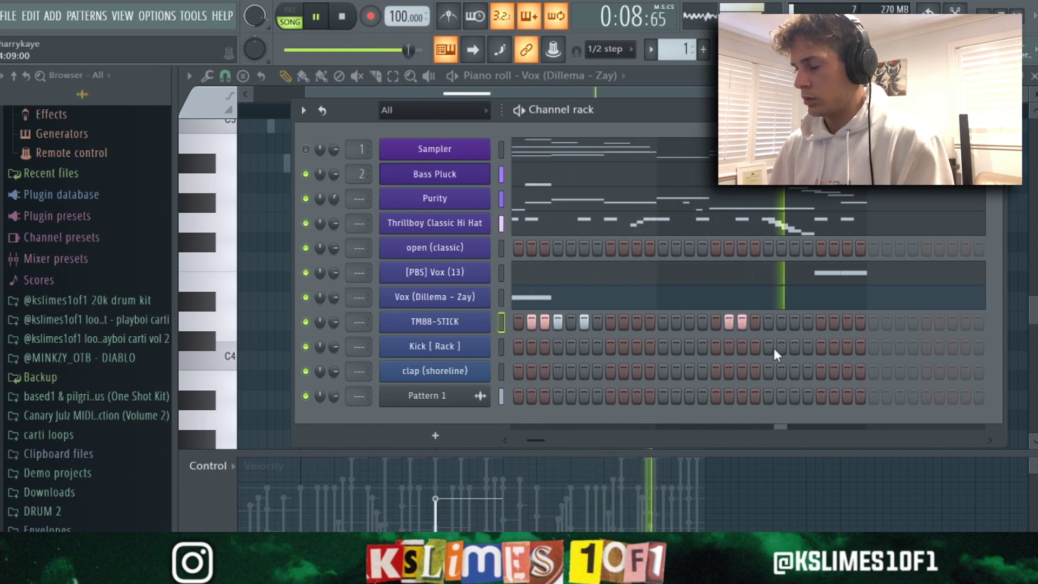
Step: Open the piano roll of Kick [ Rack ] and place a half-bar C5 note at the start of bar 1
drag(536, 440, 479, 439)
right_click(465, 340)
click(531, 346)
drag(531, 347, 109, 127)
key(space)
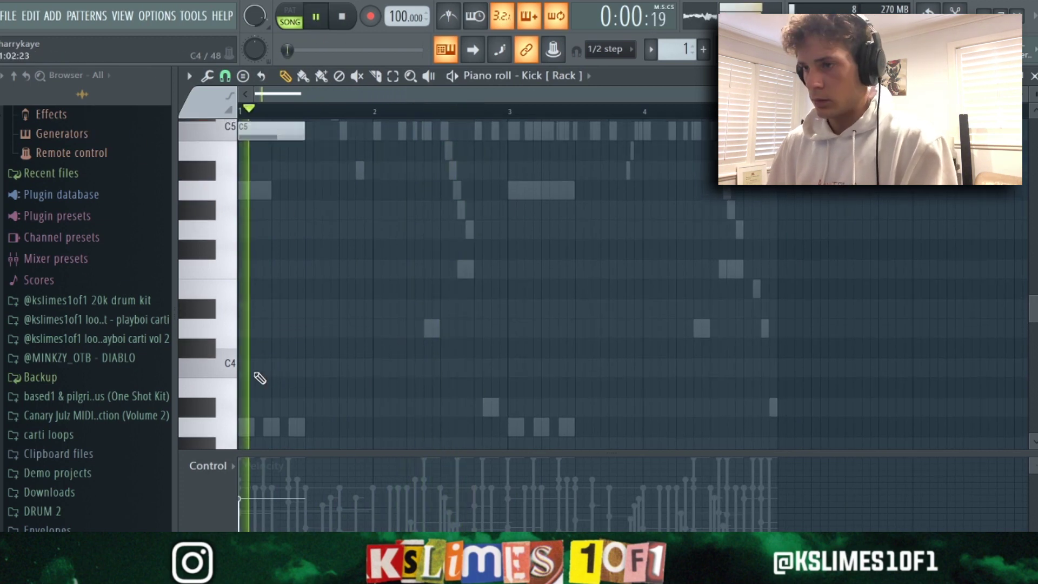
scroll(297, 216, up, 4)
key(space)
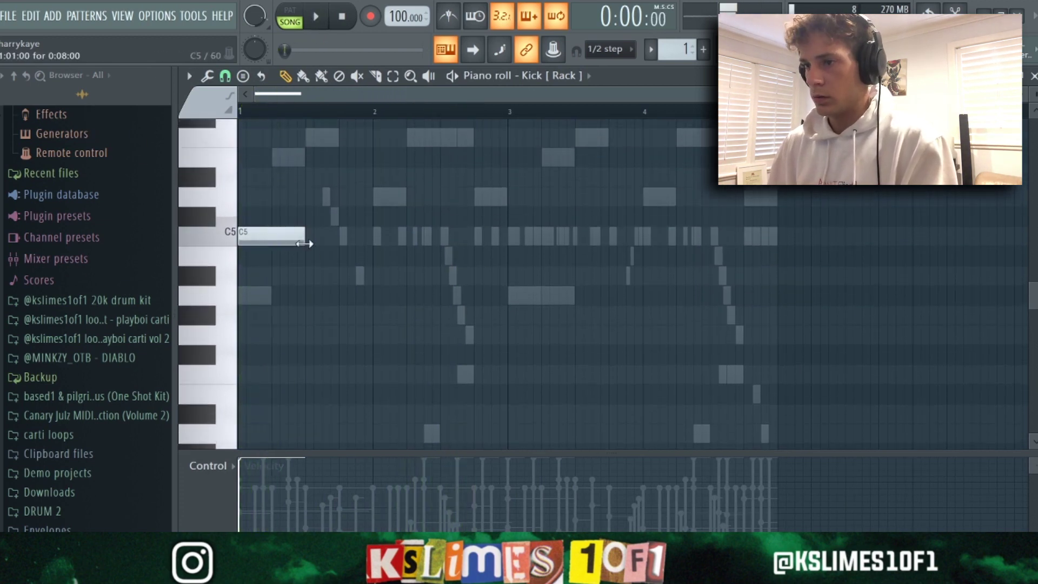
Step: Shorten the first kick note to one step and add C5 kicks on steps 4 and 7 of bar 1, checking them in playback
key(space)
click(267, 236)
key(space)
key(space)
click(293, 237)
key(space)
key(space)
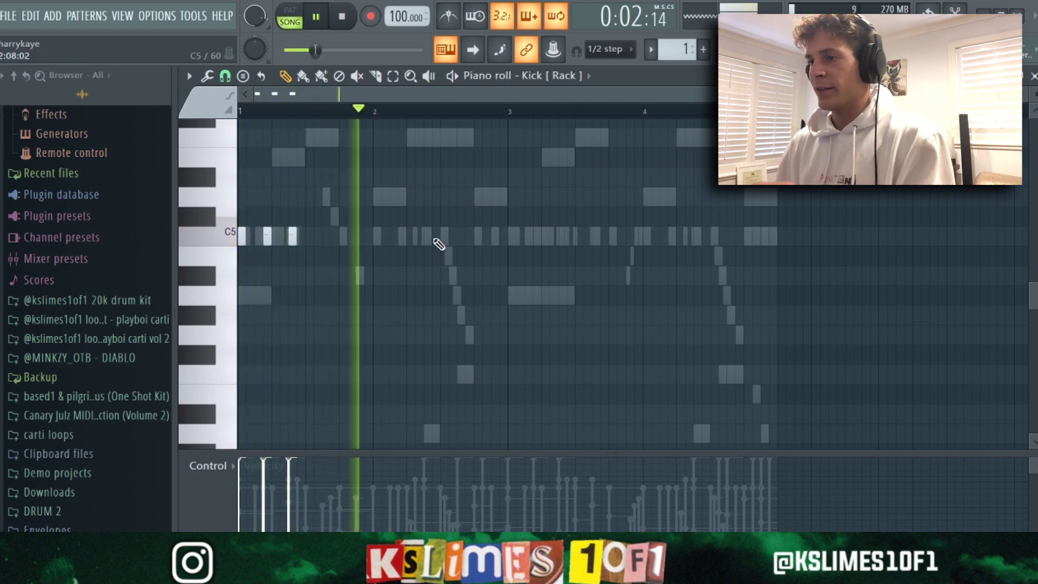
Step: Add C5 kicks on steps 11 and 14 of bar 2 and copy the two-bar kick pattern into bars 3 and 4
click(459, 237)
click(487, 236)
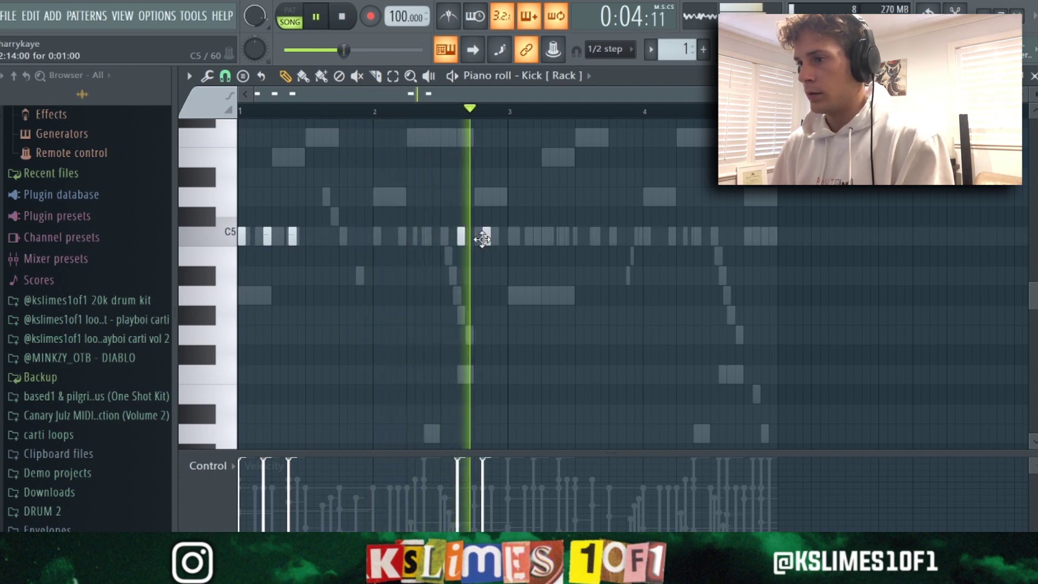
drag(539, 263, 178, 234)
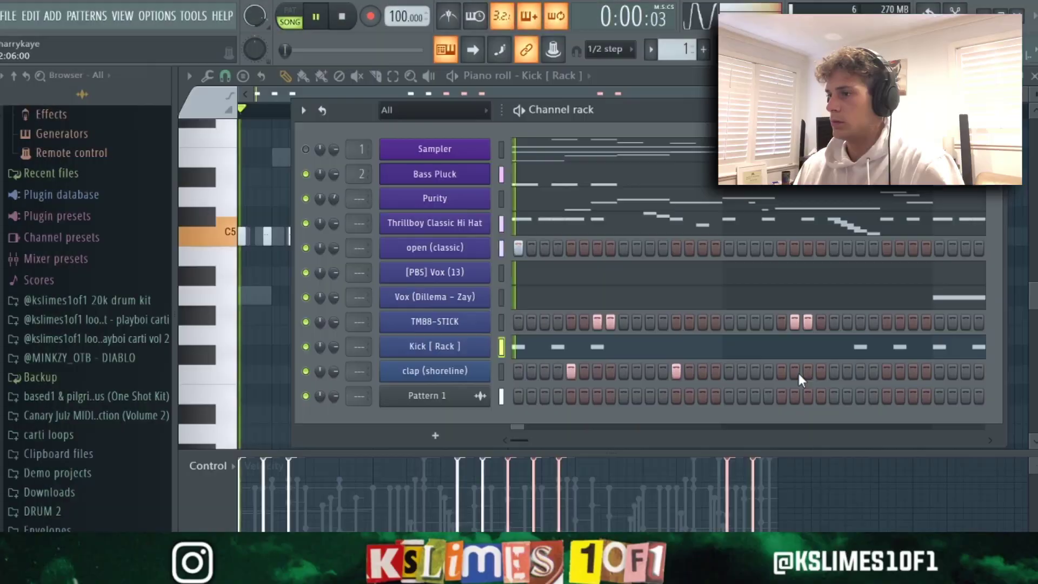
Step: Place clap (shoreline) hits on every eighth step from step 5 to step 61, plus an extra clap on step 31
click(782, 371)
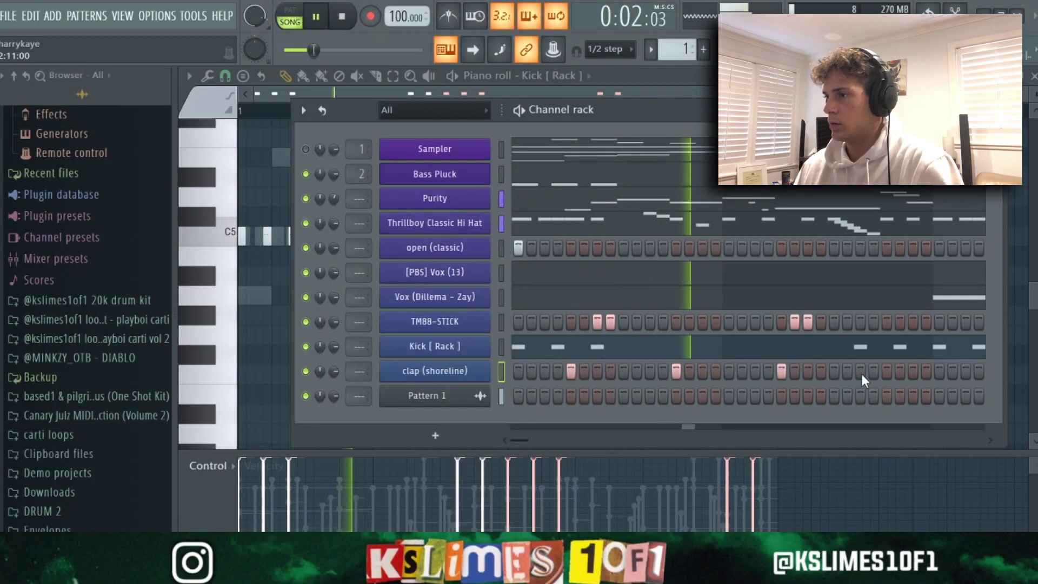
click(887, 371)
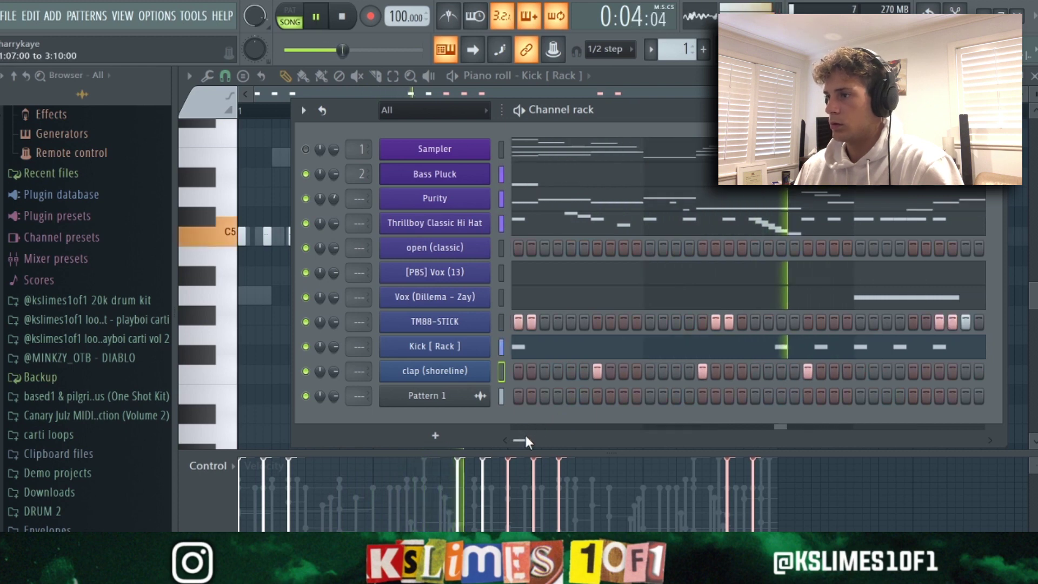
click(663, 371)
click(769, 371)
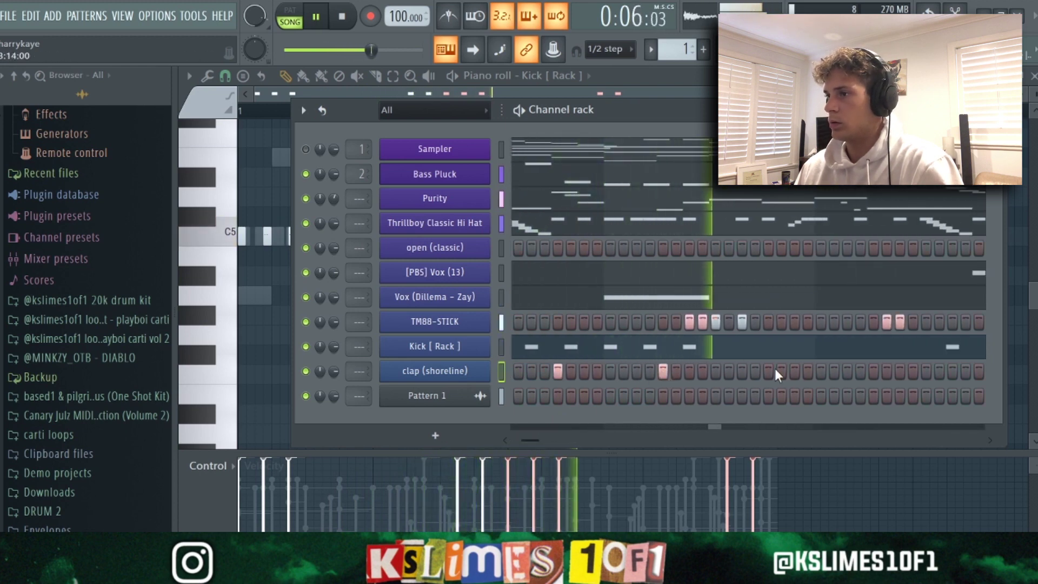
click(874, 371)
click(976, 371)
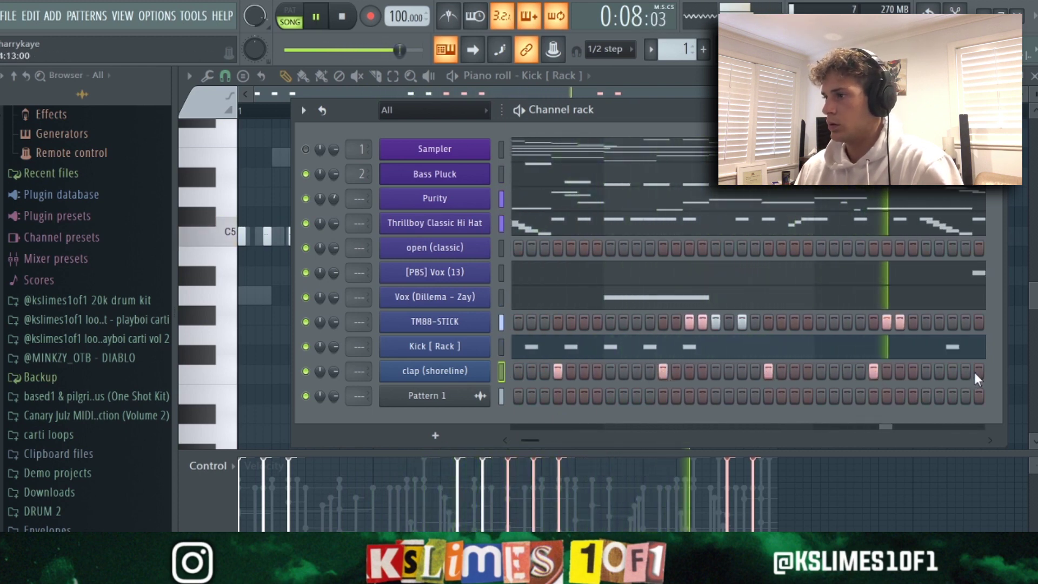
click(584, 370)
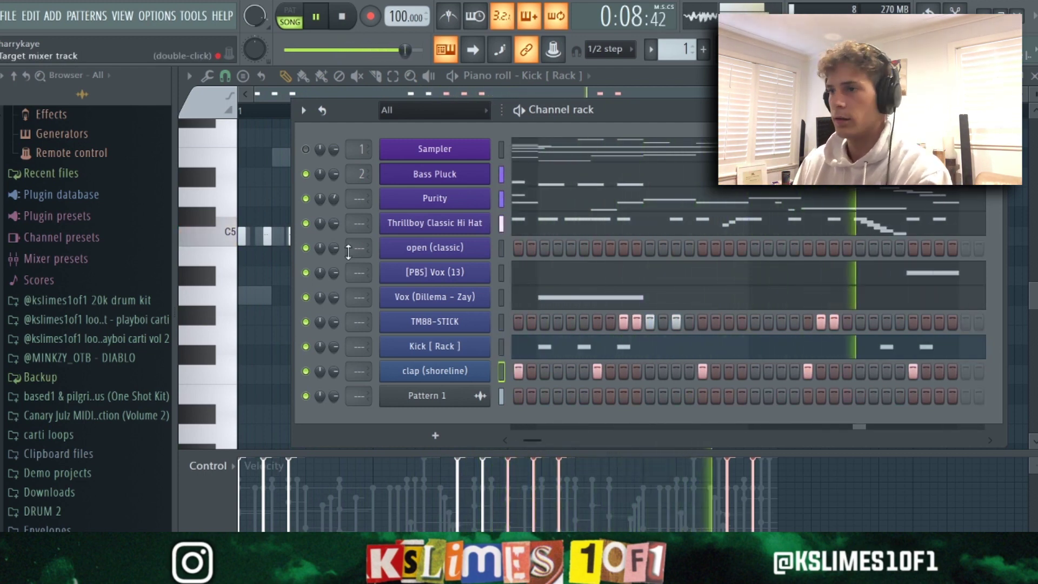
Step: Solo the Pattern 1 channel to listen to it on its own and turn solo off again
right_click(305, 396)
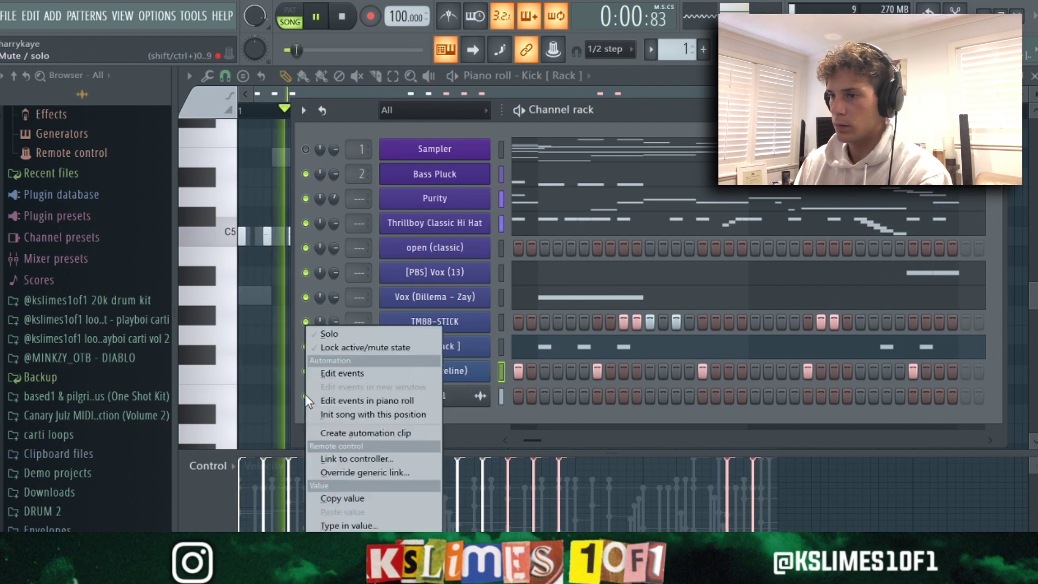
click(340, 333)
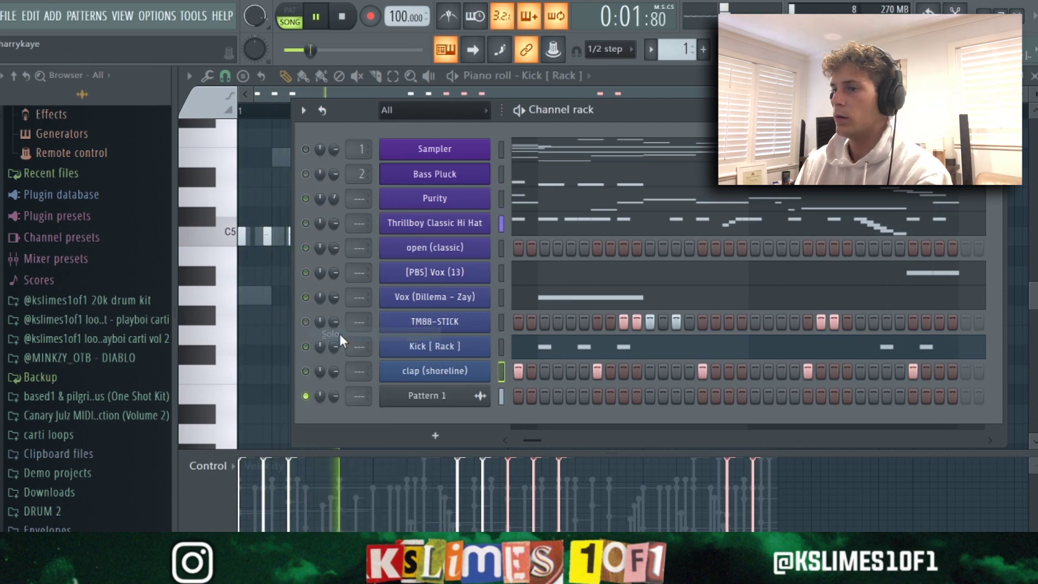
right_click(307, 397)
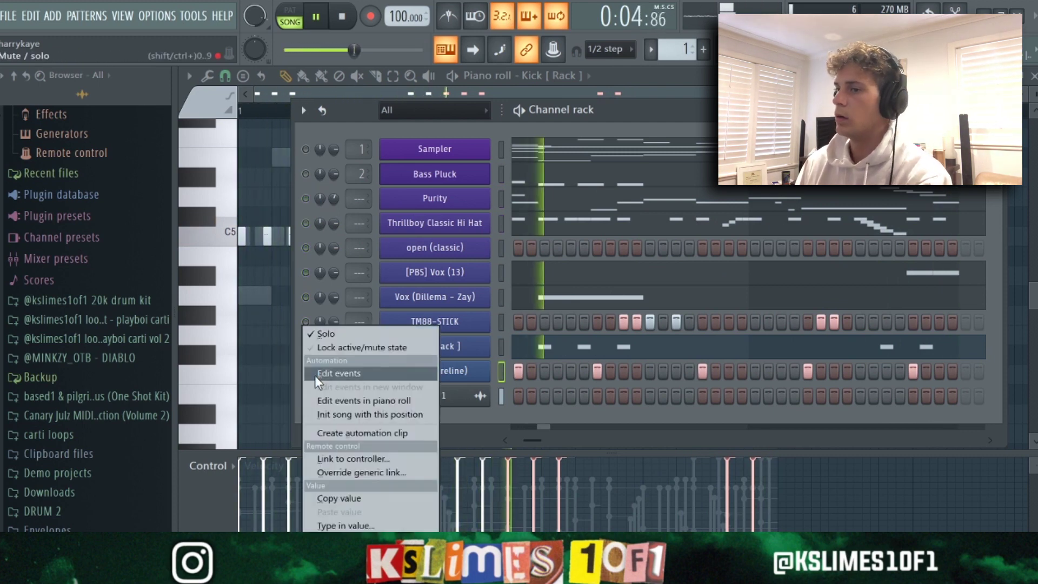
click(340, 334)
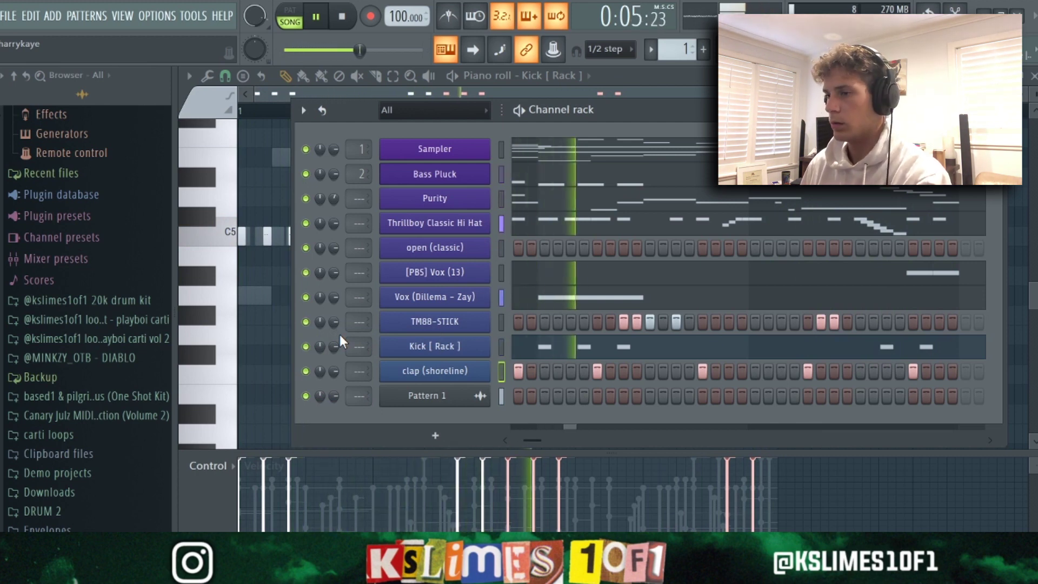
Step: Assign the Vox (Dillema - Zay) channel to a mixer track
drag(358, 297, 358, 289)
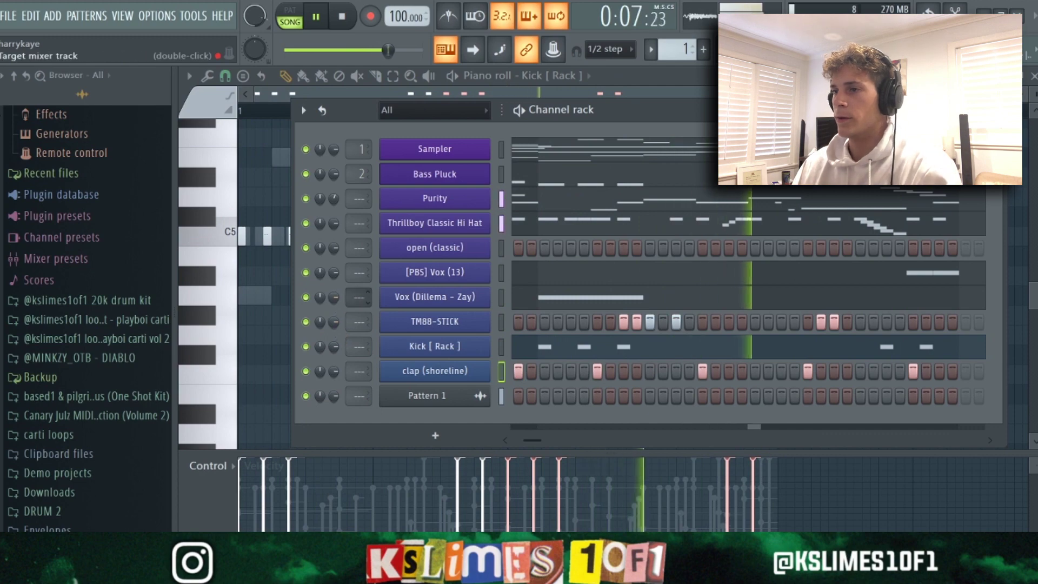